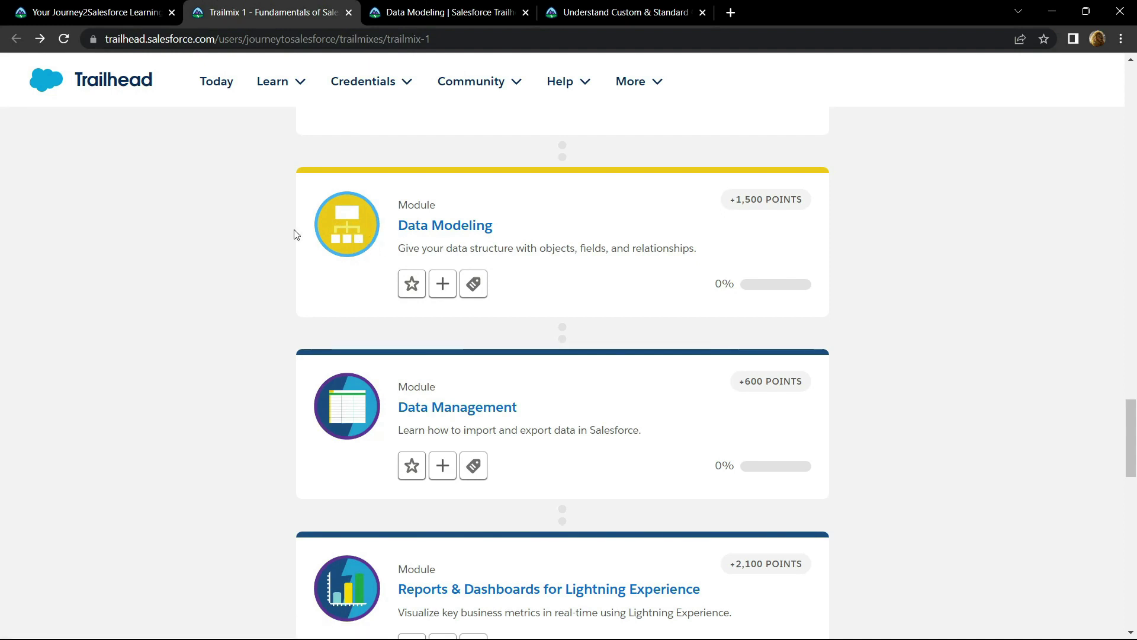
Step: Switch to the Data Modeling module page to reach the Understand Custom & Standard Objects unit
left_click(410, 12)
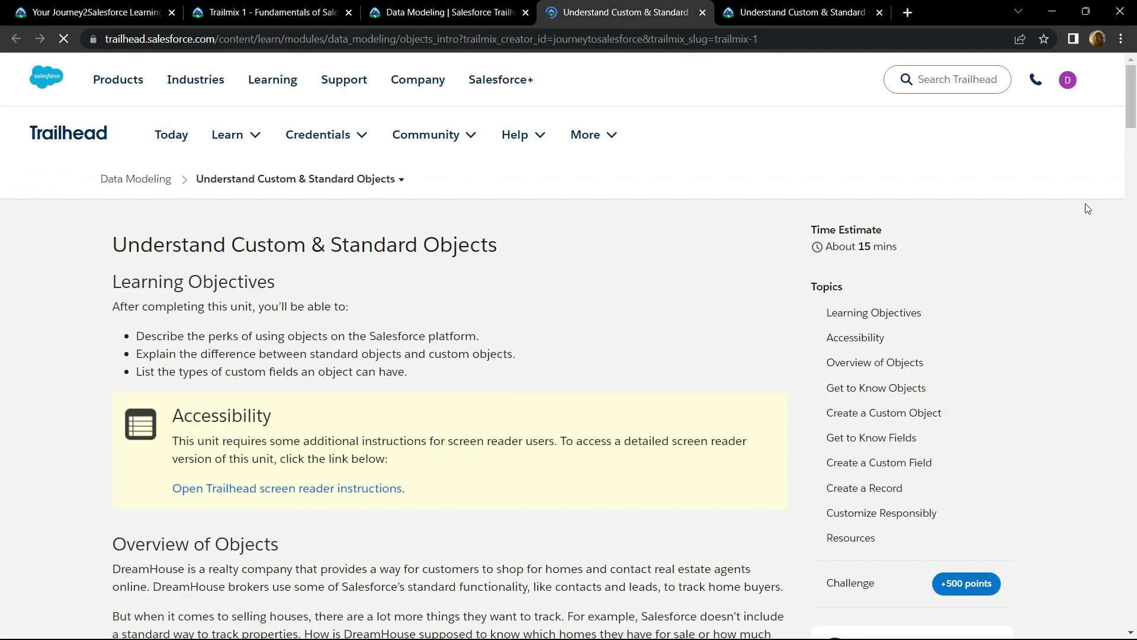
left_click_drag(1131, 101, 1134, 559)
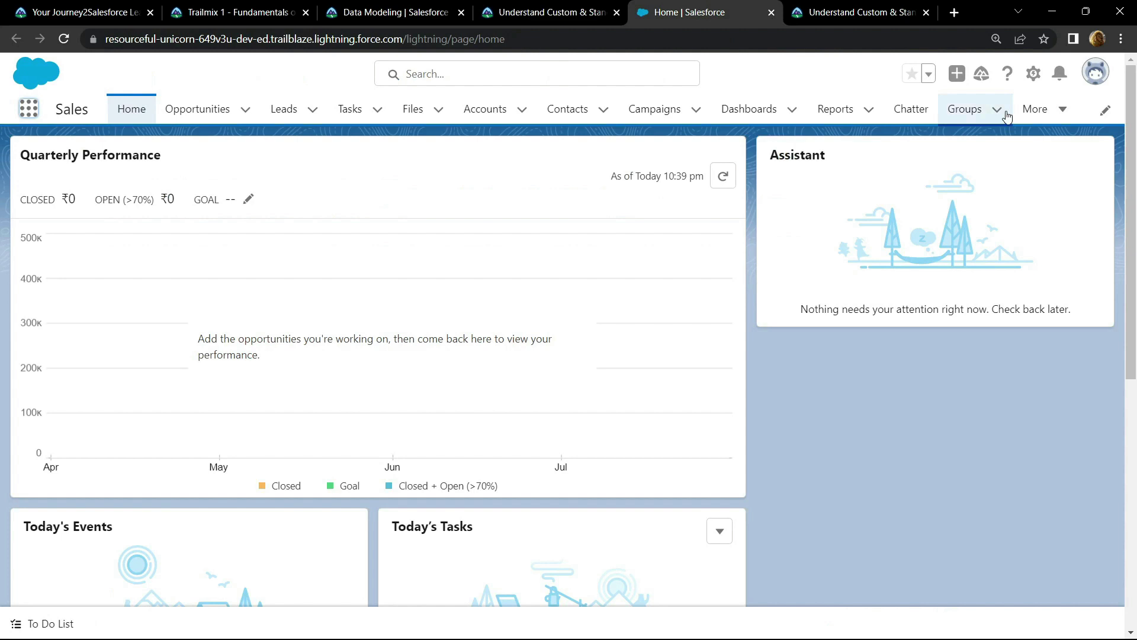
Step: From the gear's Setup menu, choose Create > Custom Object to get a blank object form
left_click(1032, 74)
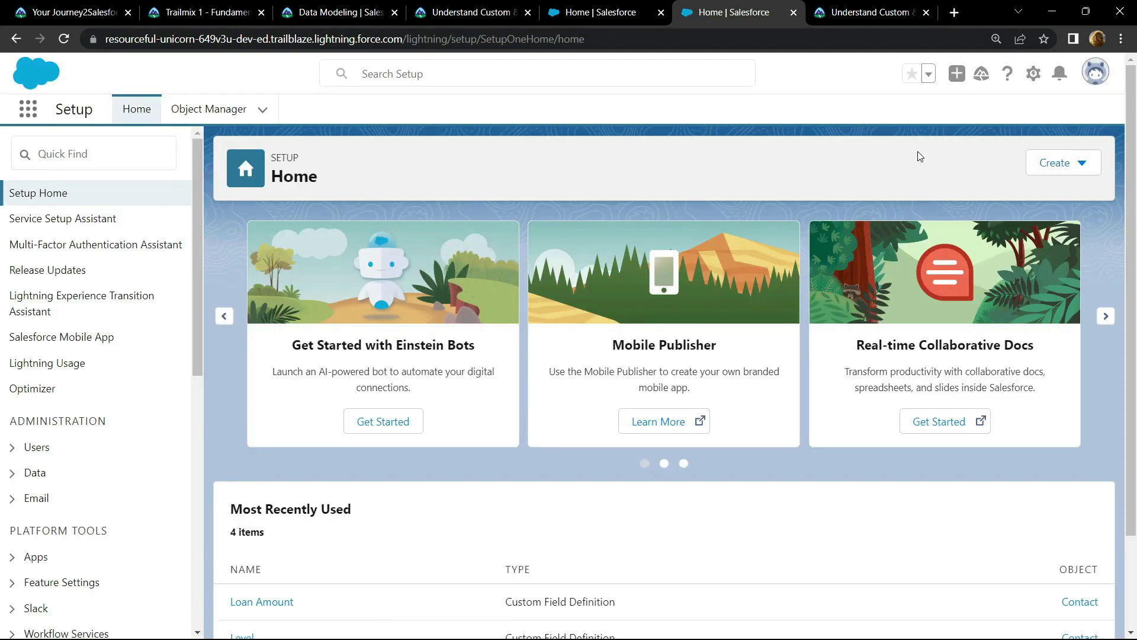
left_click(1067, 175)
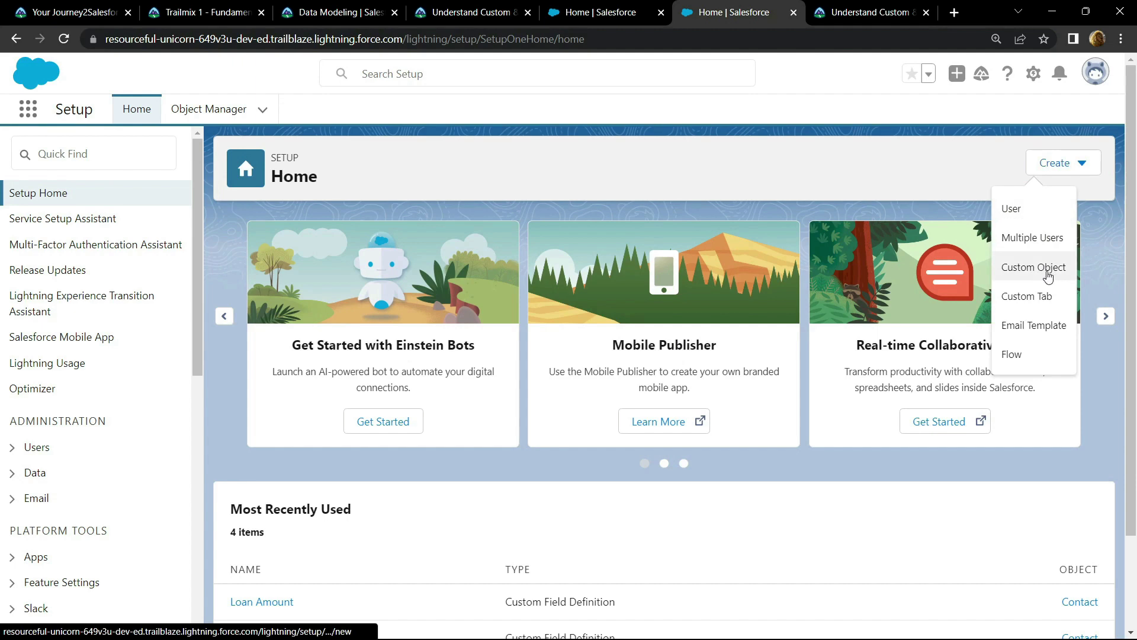
left_click(1049, 276)
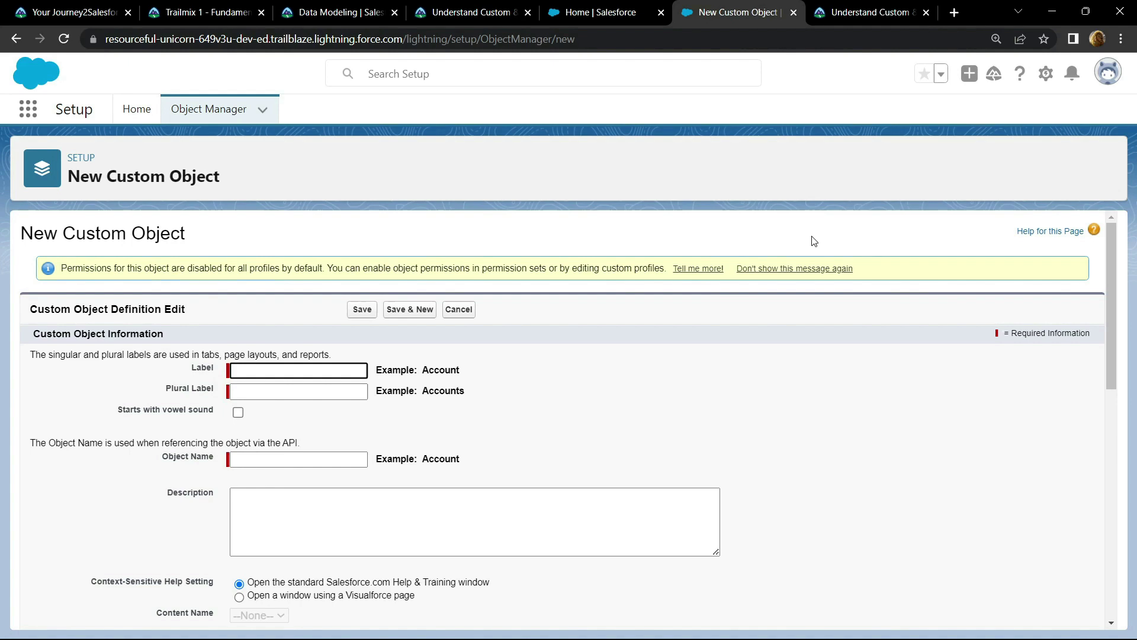
Step: Zoom the page in and paste 'Offer', copied from the challenge text, into Object Name
key("ctrl+plus")
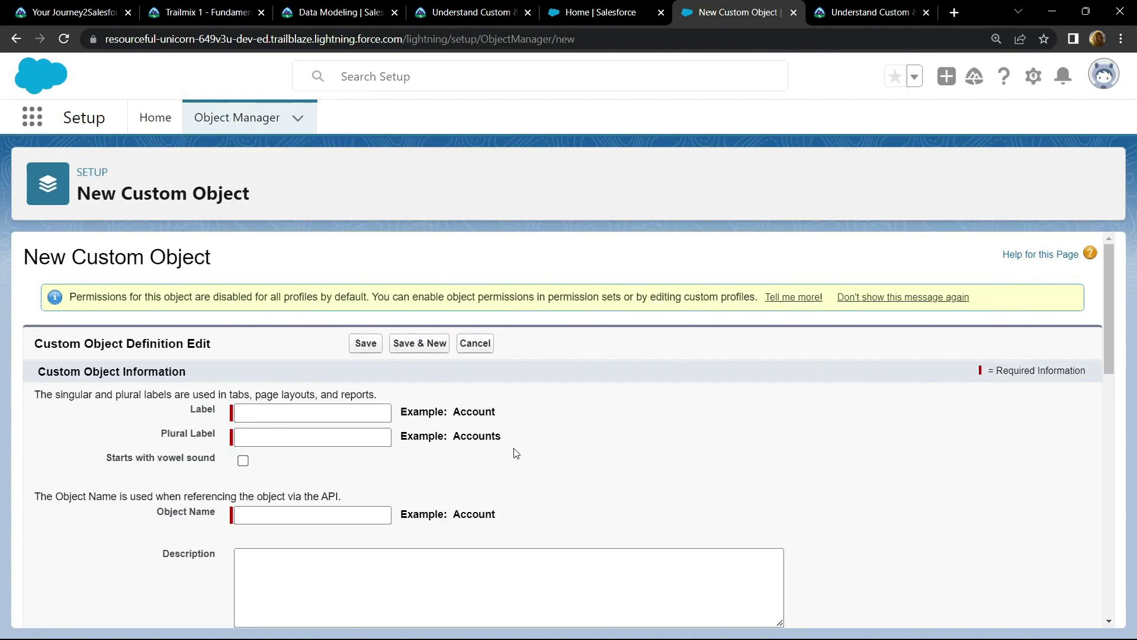
left_click(480, 13)
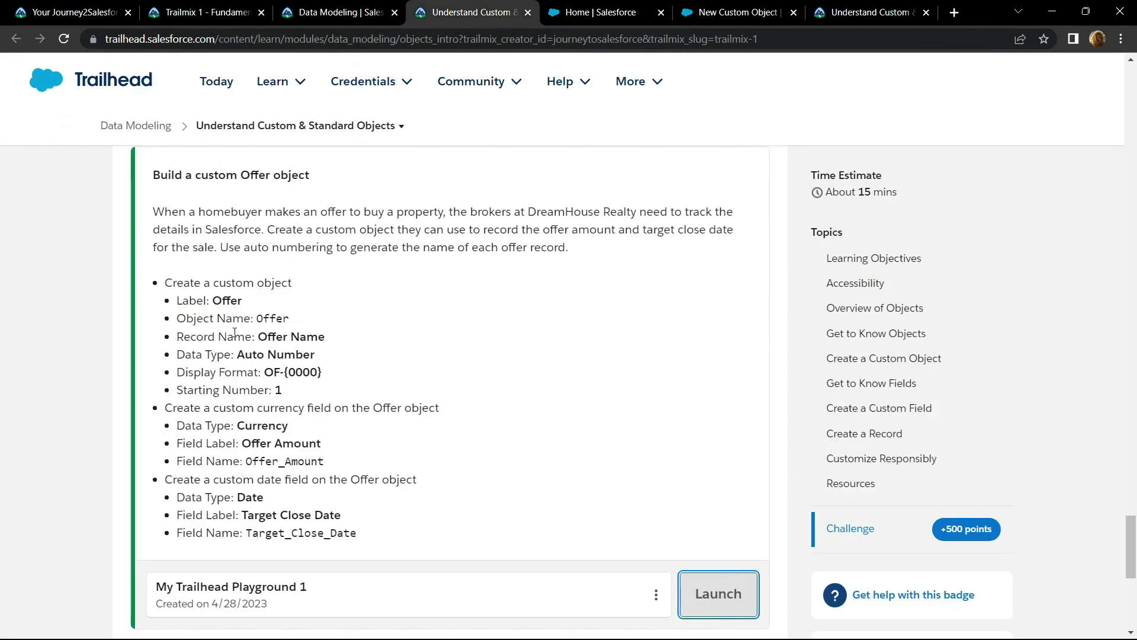
left_click_drag(256, 318, 290, 320)
key("ctrl+c")
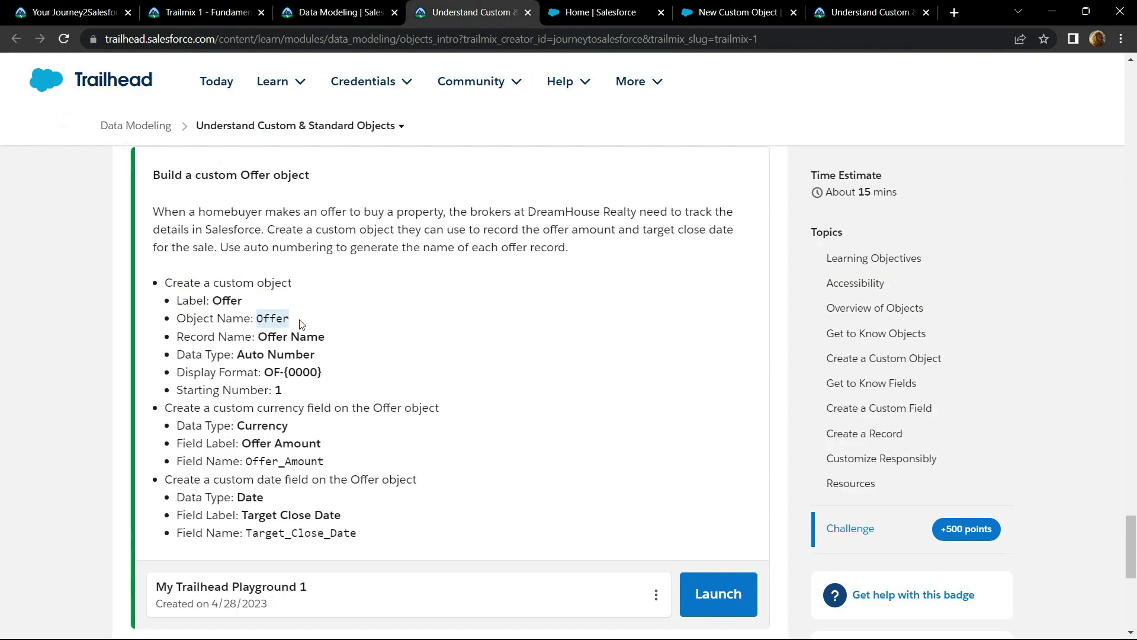
key("ctrl+6")
left_click(272, 517)
key("ctrl+v")
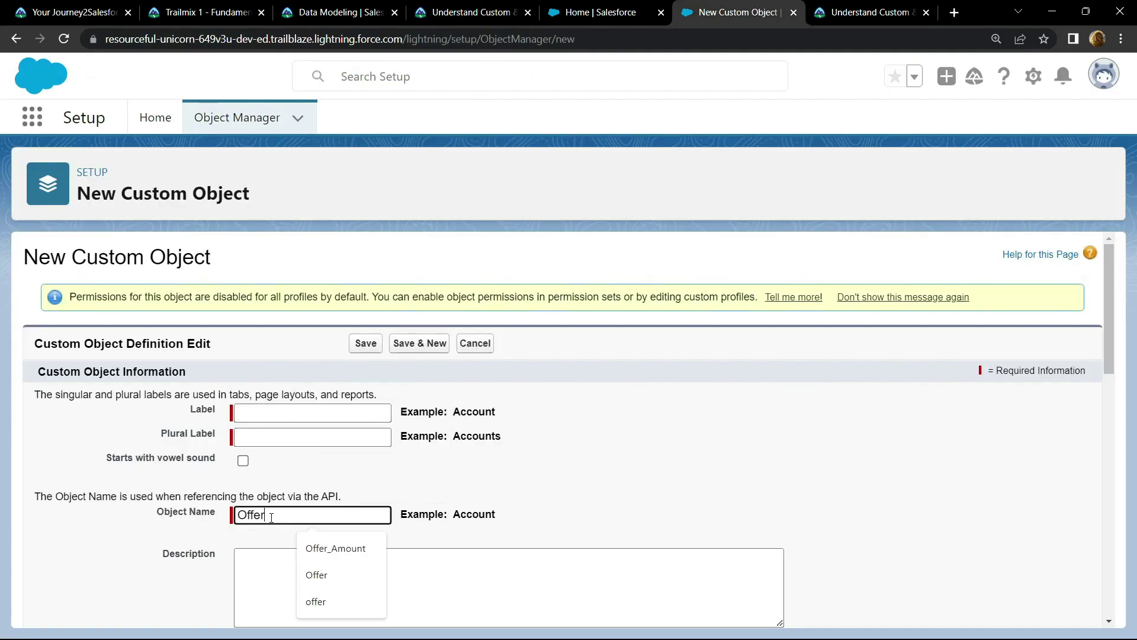
Step: Copy the record name 'Offer Name' from the challenge instructions and return to the form
left_click(471, 12)
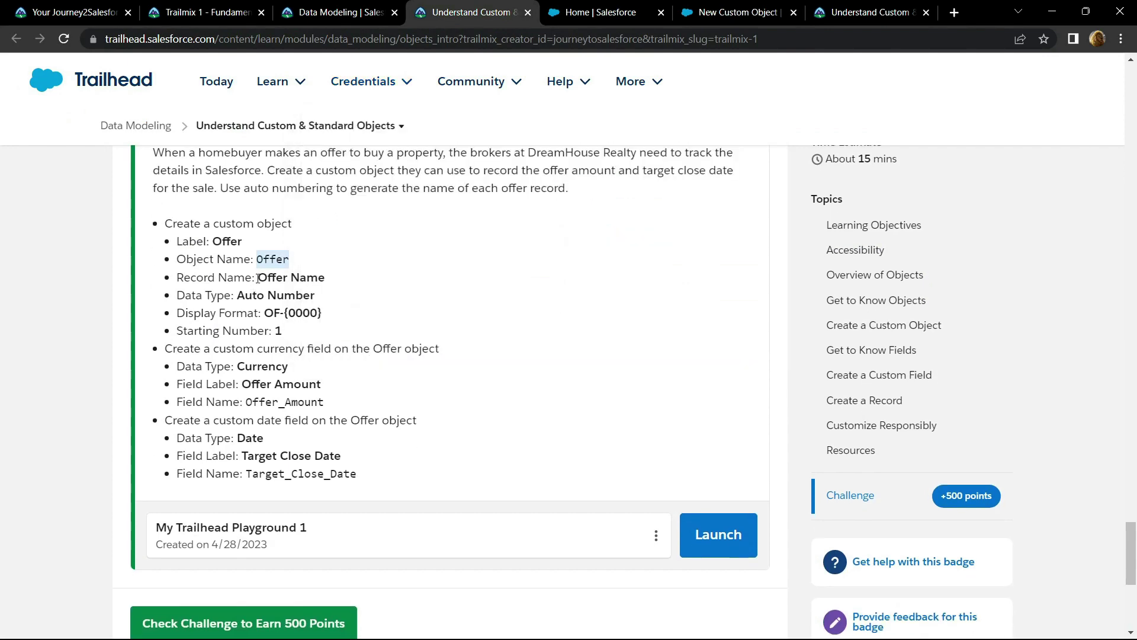
left_click_drag(257, 278, 348, 290)
key("ctrl+c")
key("ctrl+Tab")
key("ctrl+Tab")
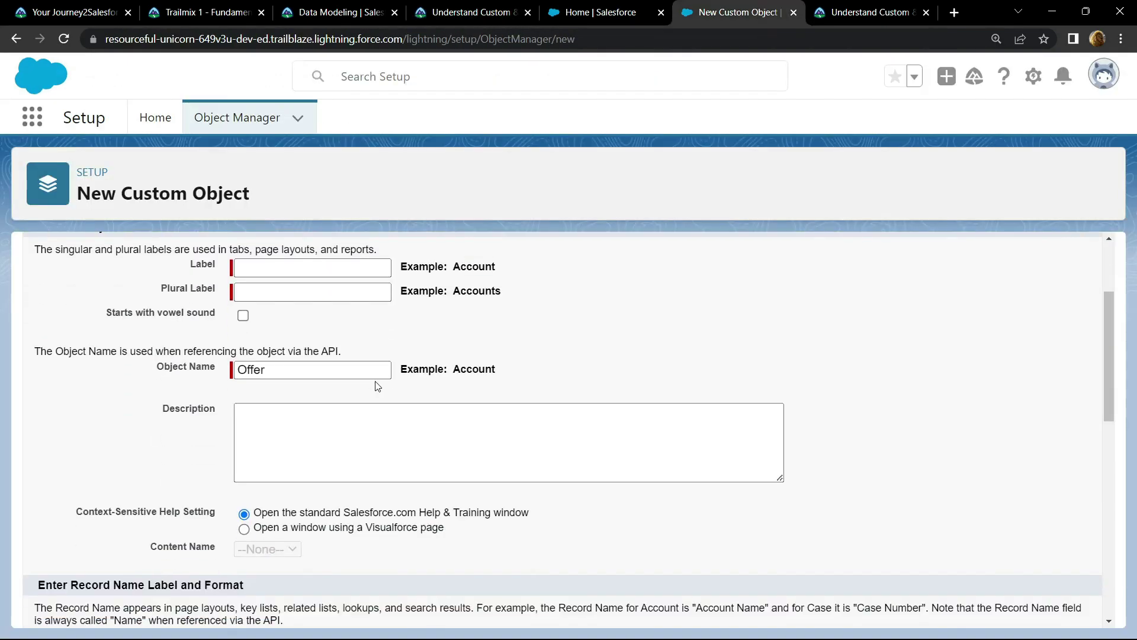
scroll(375, 386, "down", 1)
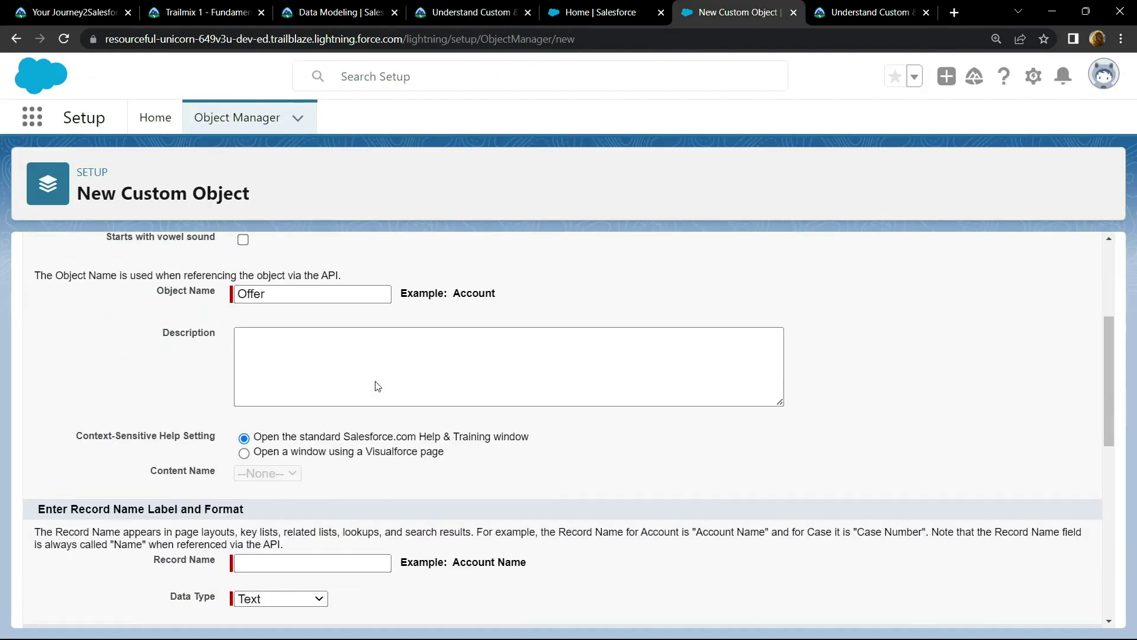
Step: Set the Record Name to 'Offer Name' with data type Auto Number
left_click(269, 556)
key("ctrl+v")
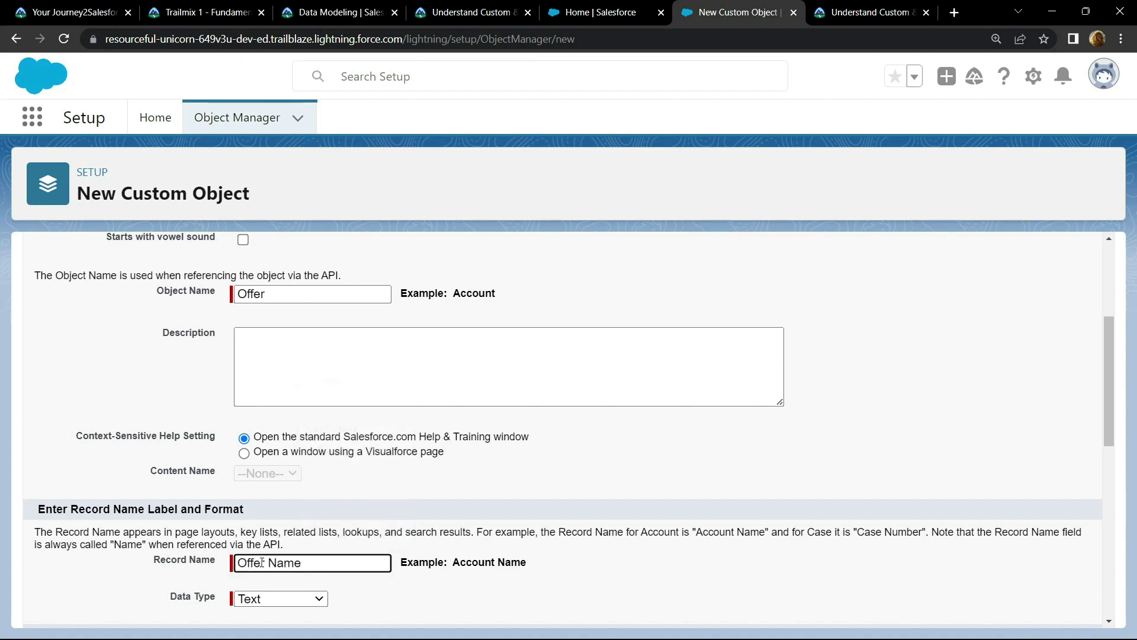
scroll(261, 562, "down", 1)
left_click(267, 516)
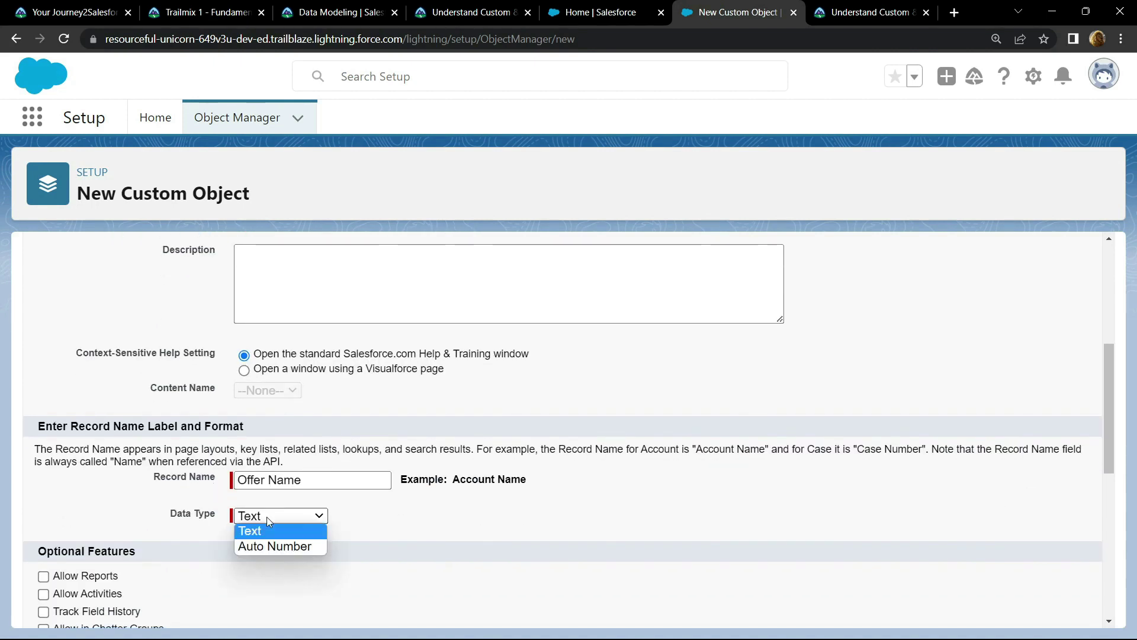
left_click(271, 547)
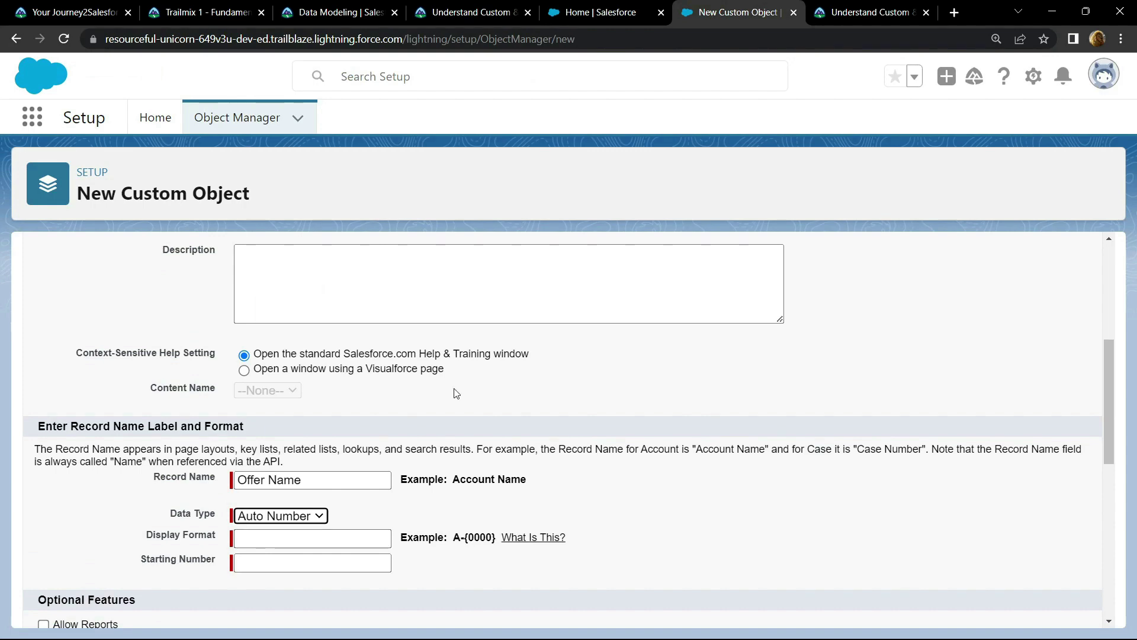
Step: Set the auto-number display format to OF-{0000}, copied from the challenge, with starting number 1
left_click(475, 13)
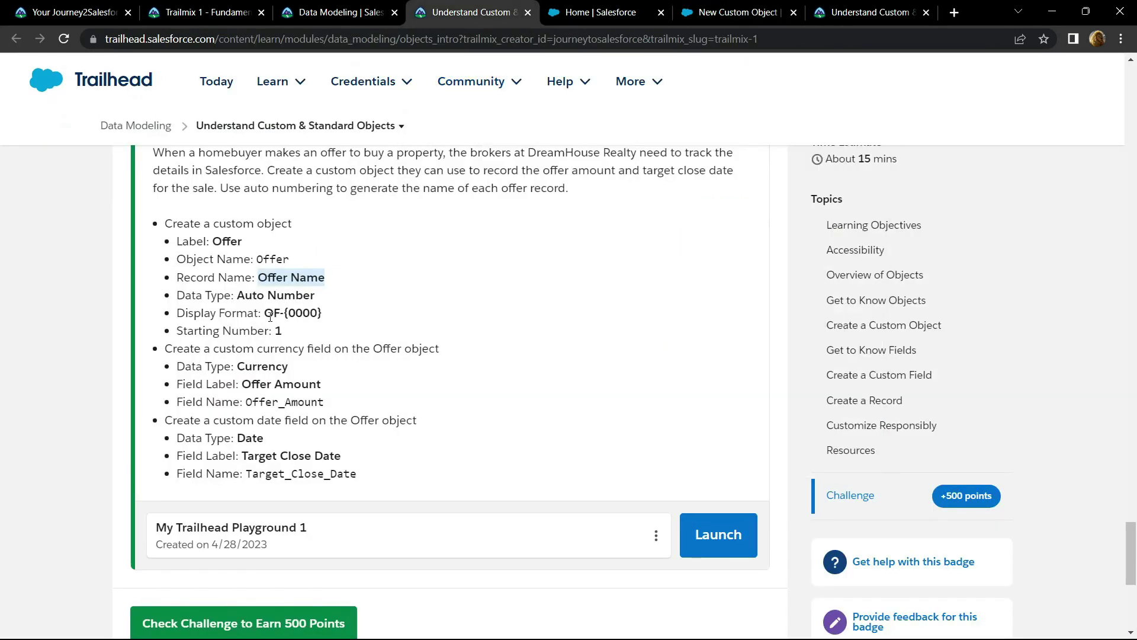
left_click_drag(265, 314, 325, 317)
key("ctrl+c")
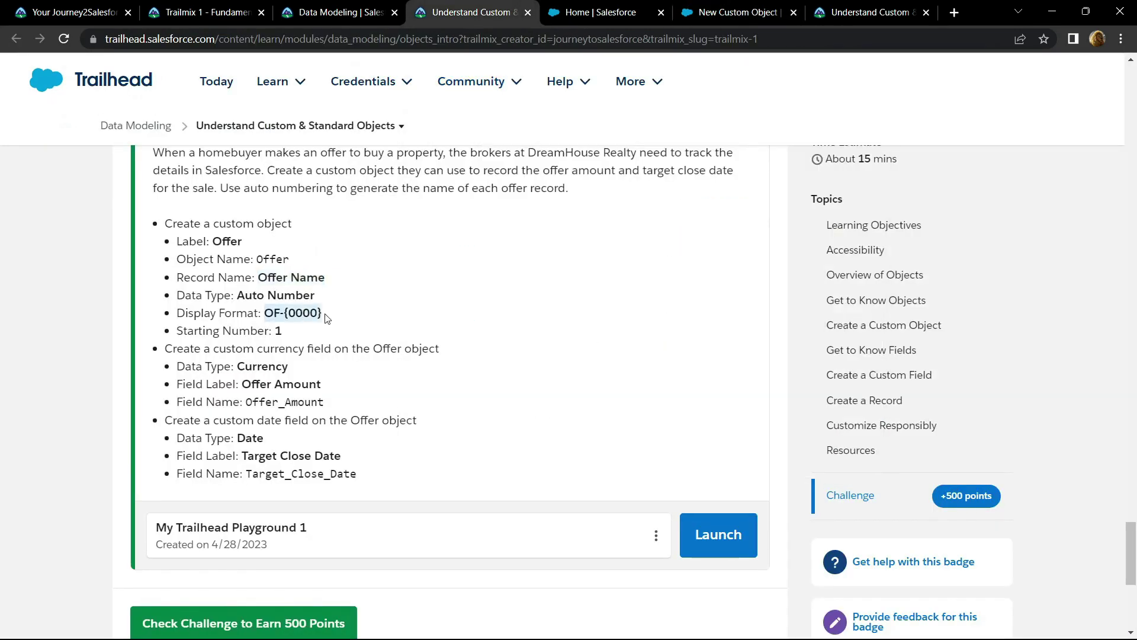
key("ctrl+6")
left_click(313, 539)
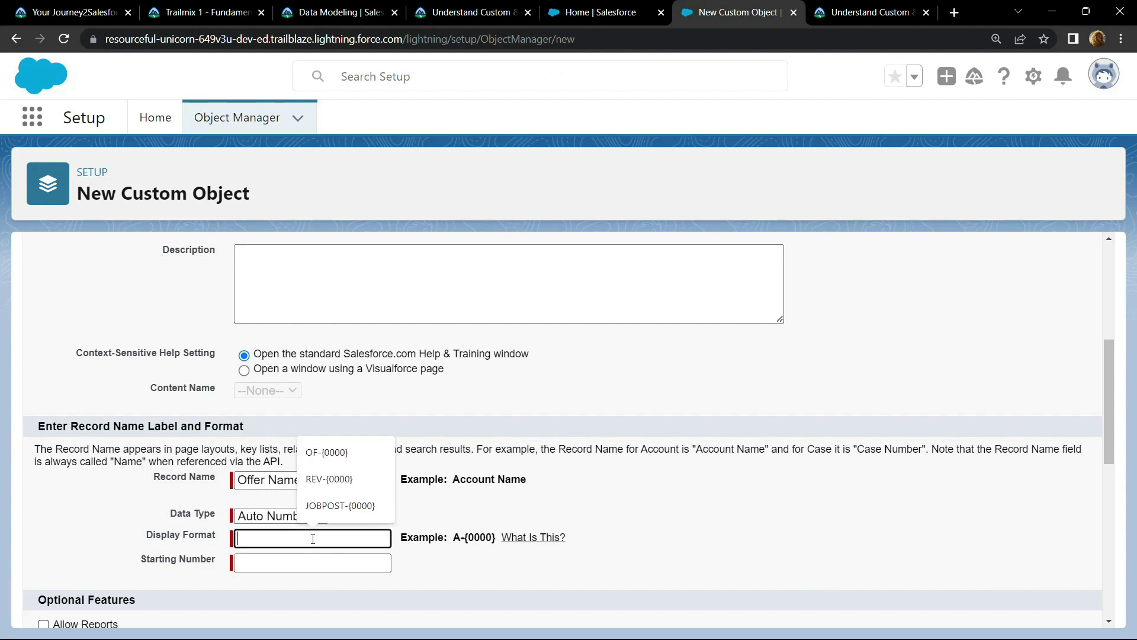
key("ctrl+v")
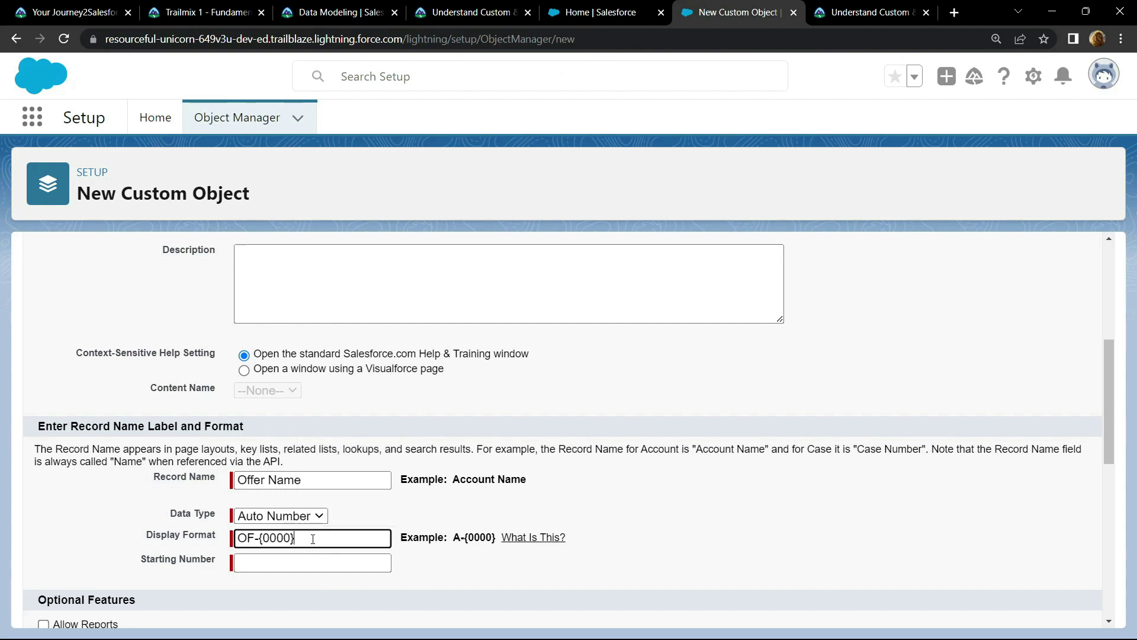
left_click(271, 562)
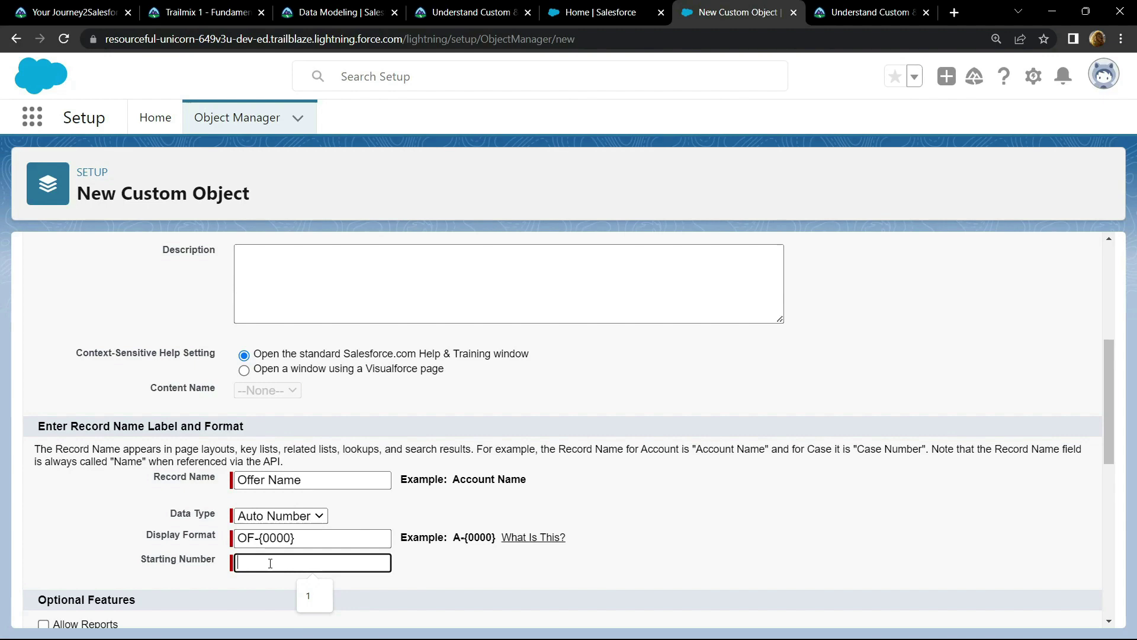
type("1")
scroll(171, 540, "up", 1)
scroll(171, 540, "down", 4)
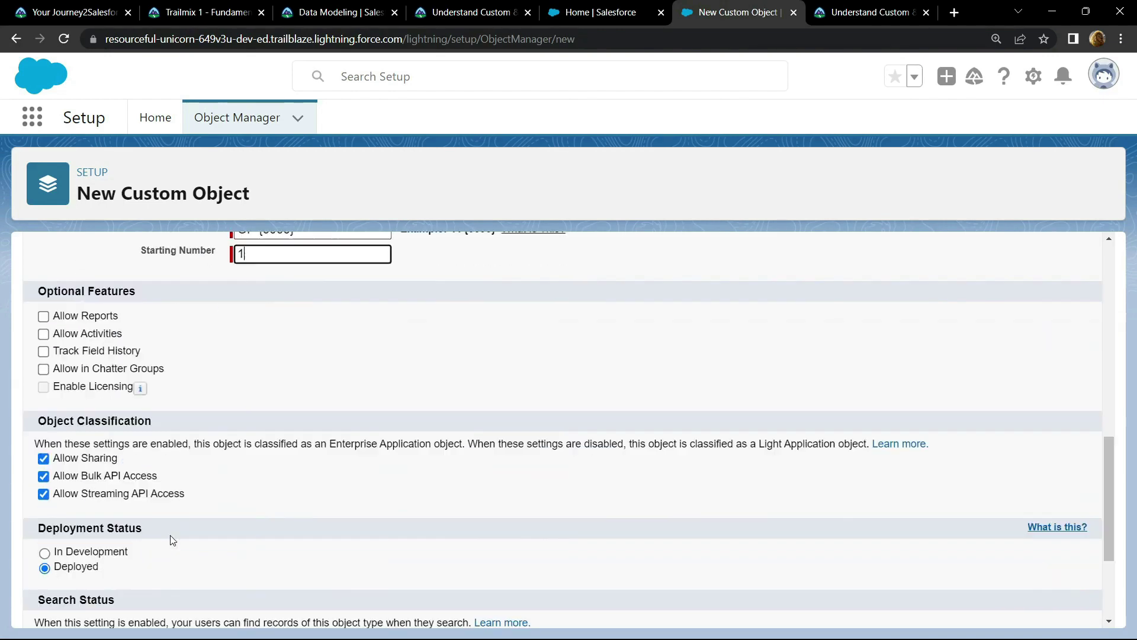
scroll(172, 539, "down", 2)
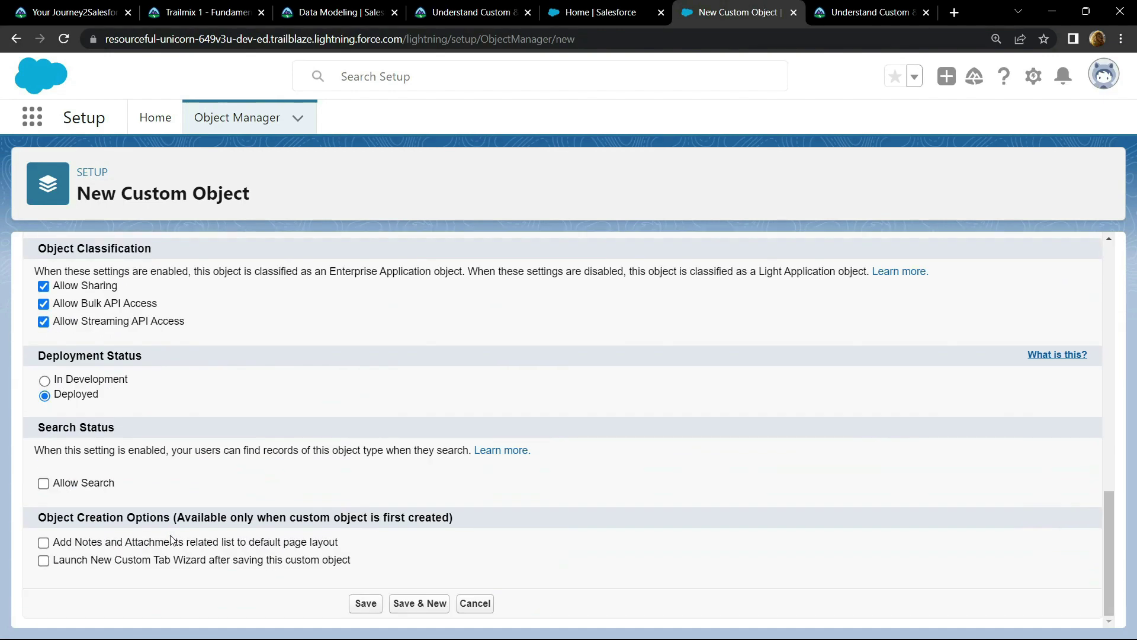
Step: After the missing-label save errors, paste 'Offer' from the challenge as the object Label
left_click(376, 604)
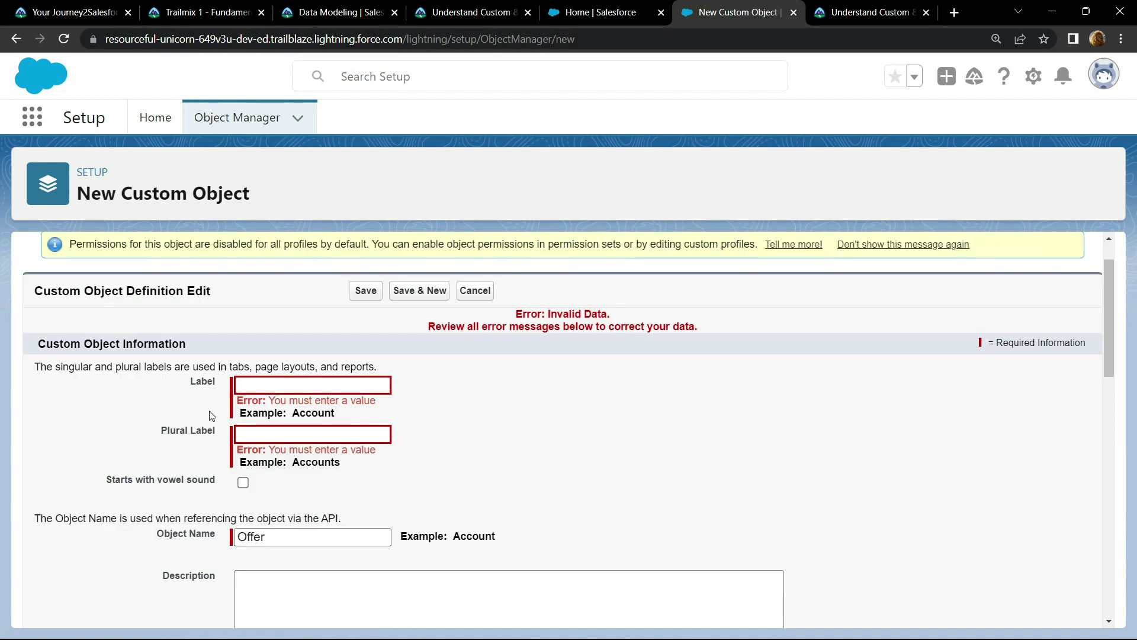
left_click(441, 11)
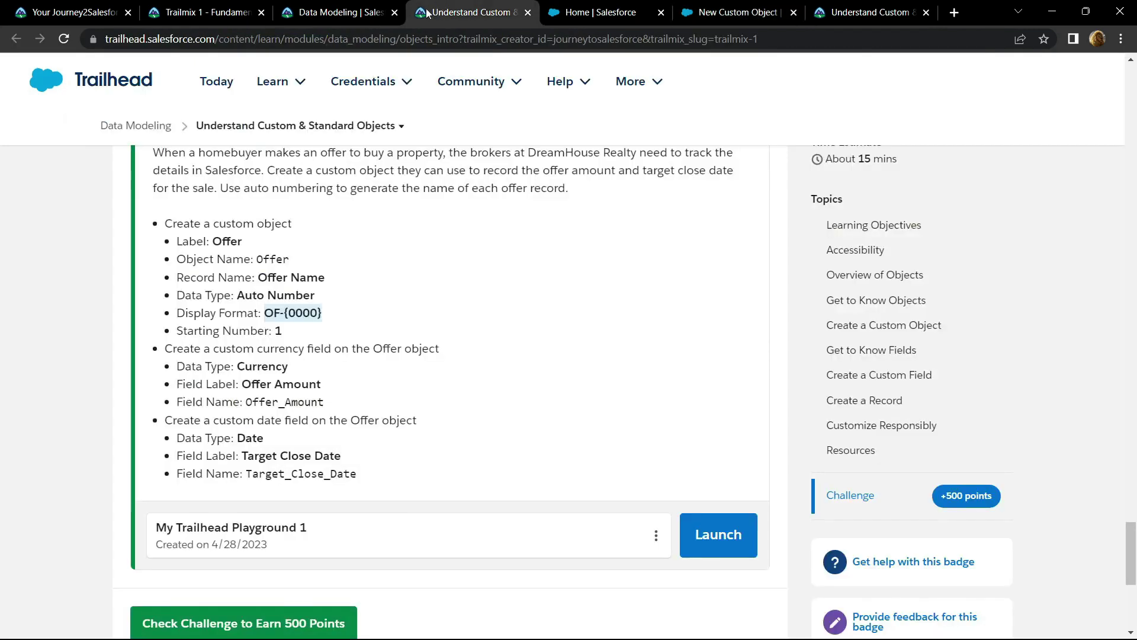
left_click_drag(214, 241, 243, 242)
key("ctrl+c")
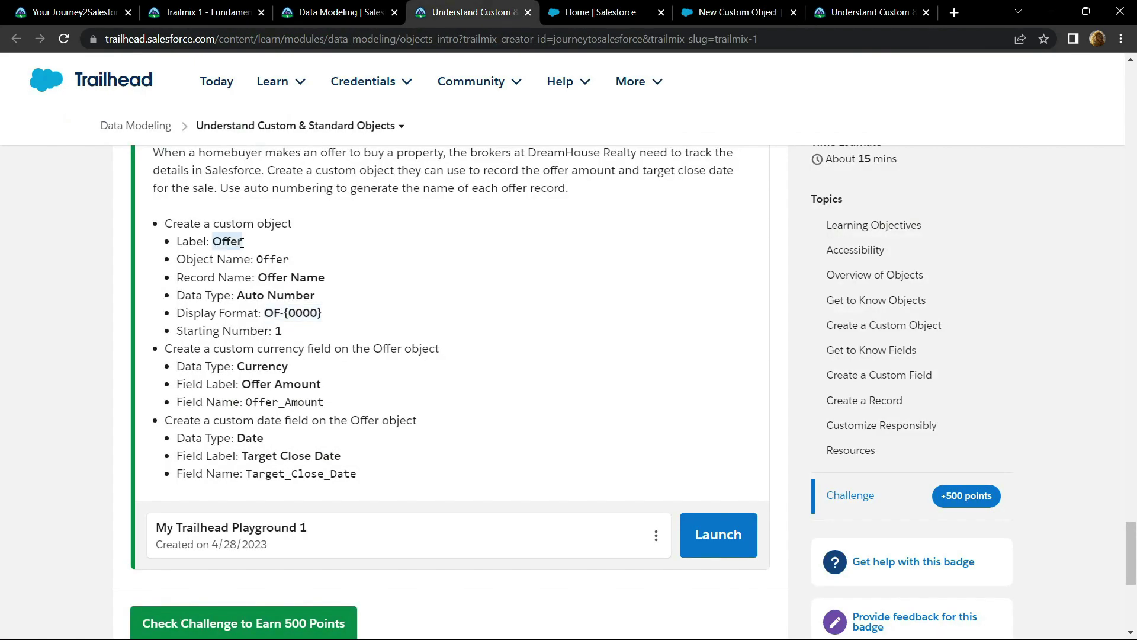
key("ctrl+Tab")
key("ctrl+Tab")
left_click(267, 384)
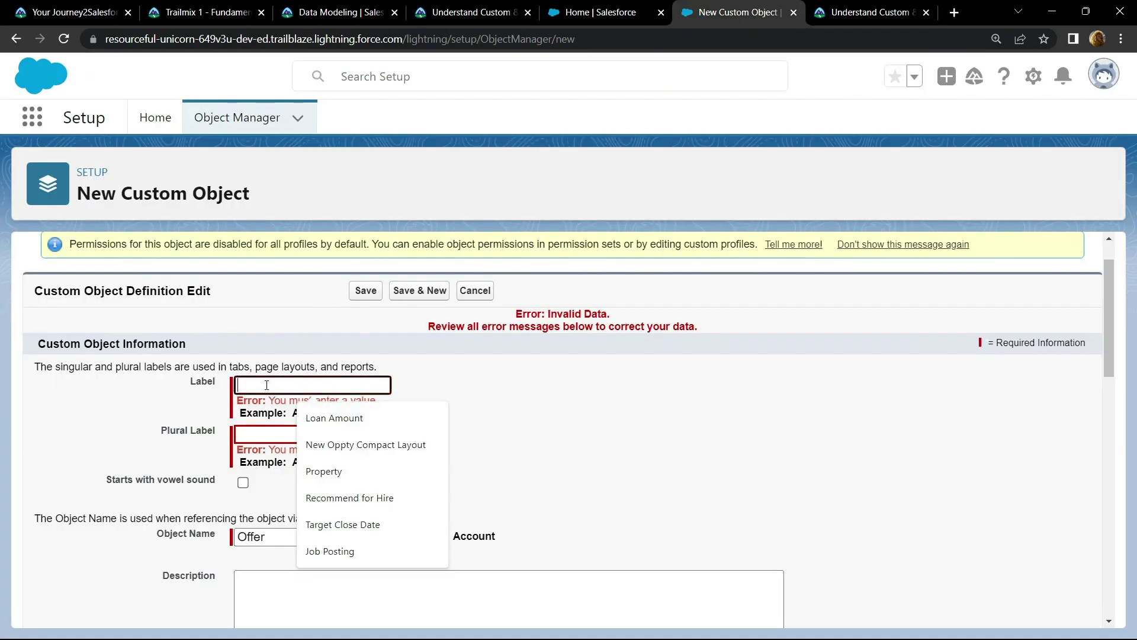
key("ctrl+v")
left_click(149, 414)
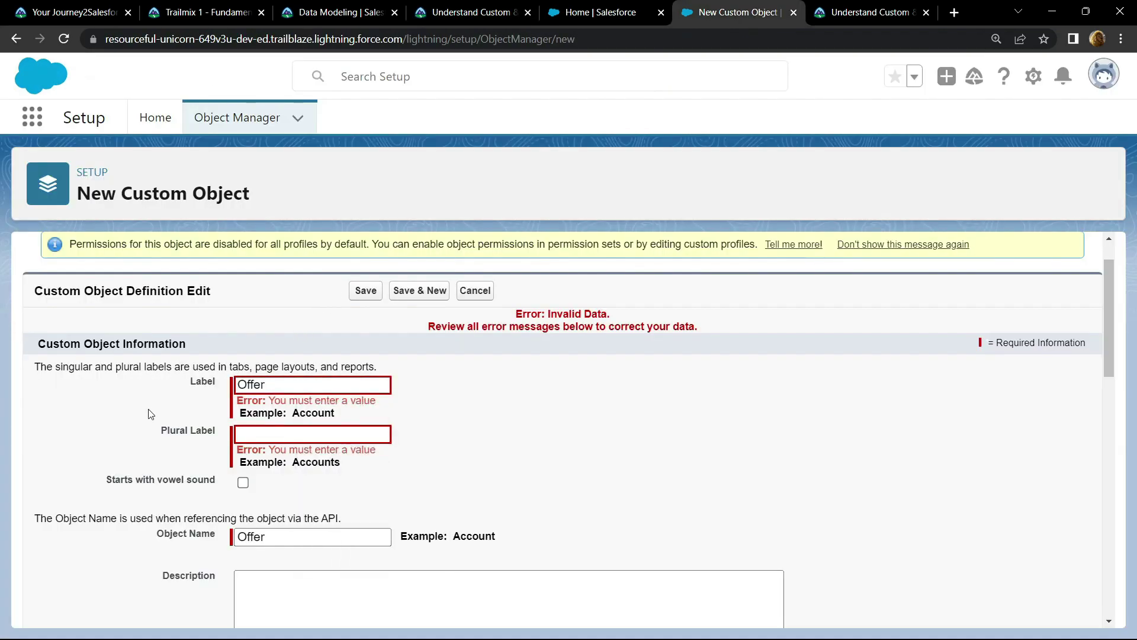
Step: Enter 'Offers' as the Plural Label and save the Offer custom object
left_click(261, 432)
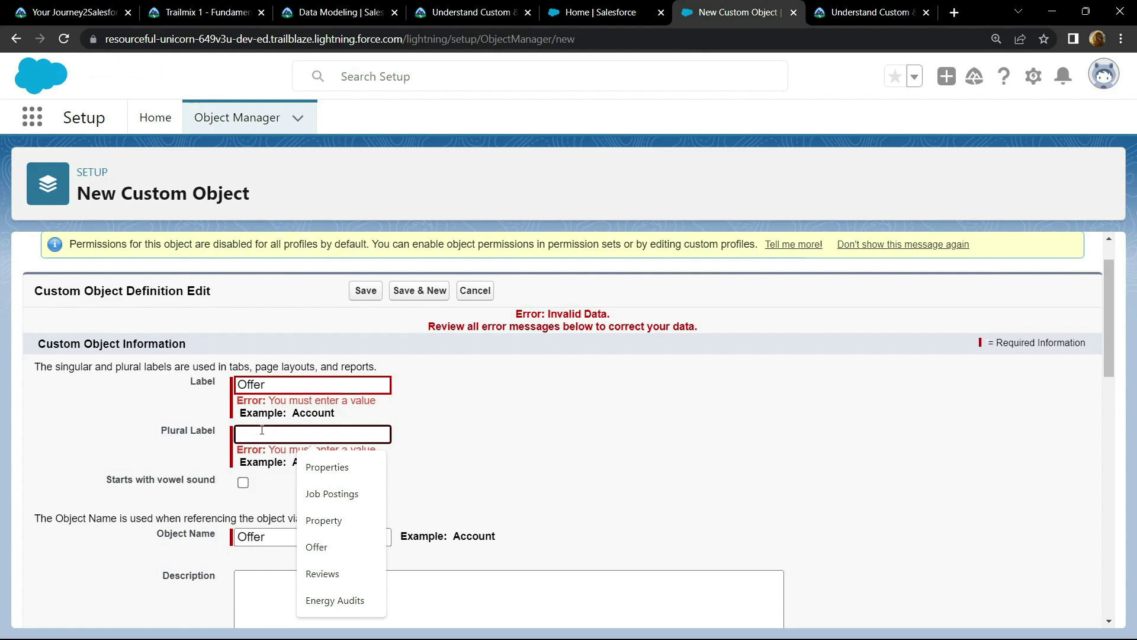
type("Offers")
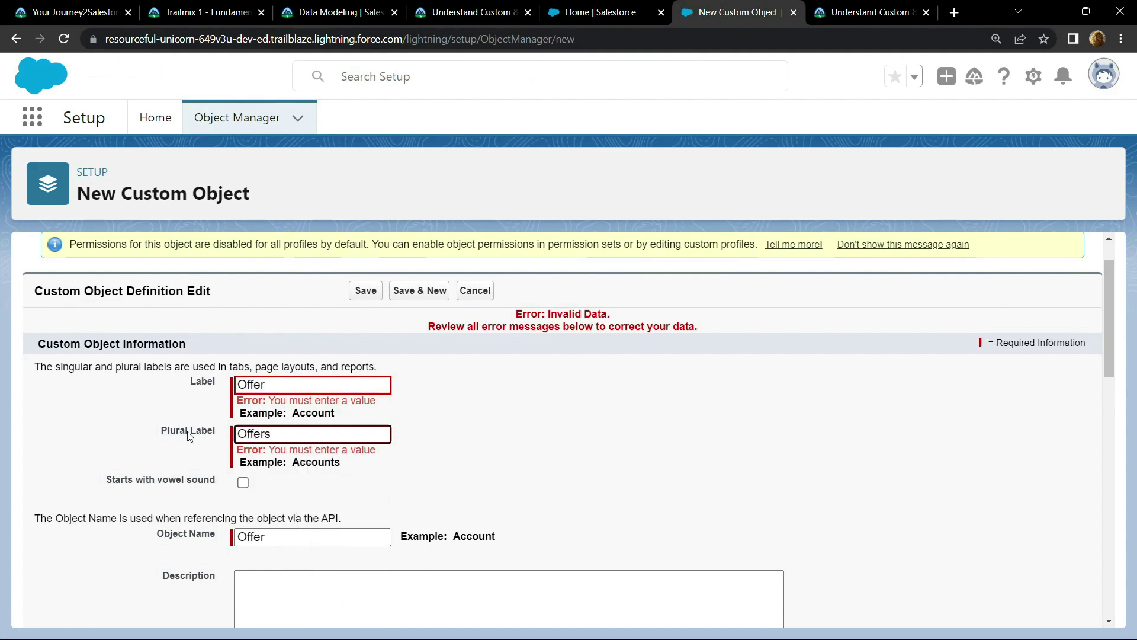
left_click_drag(269, 432, 178, 450)
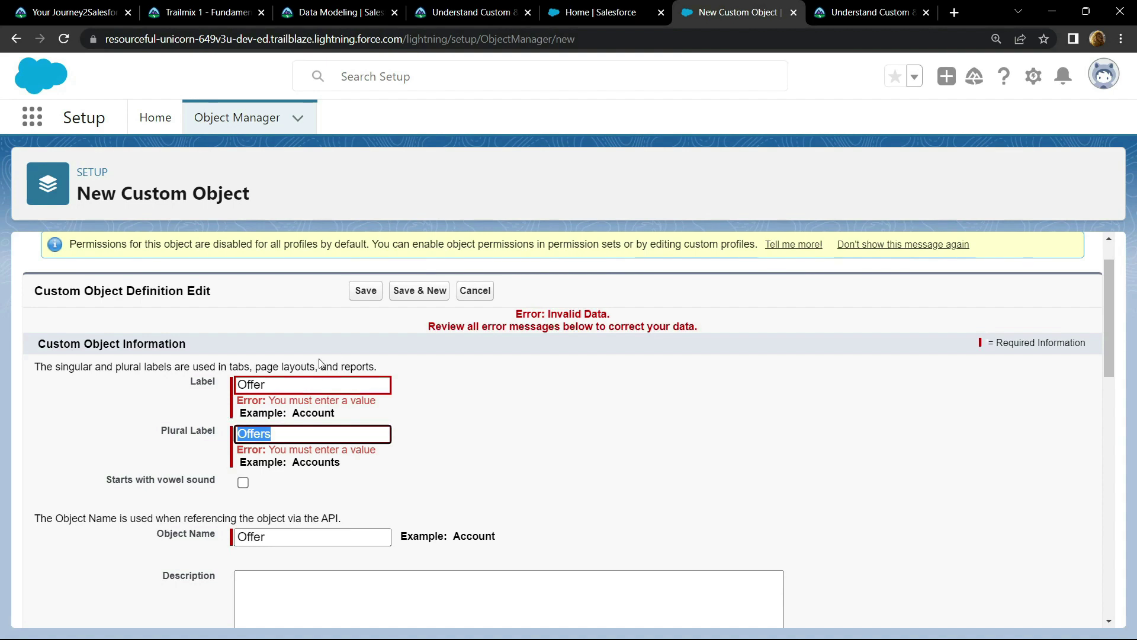
left_click(366, 291)
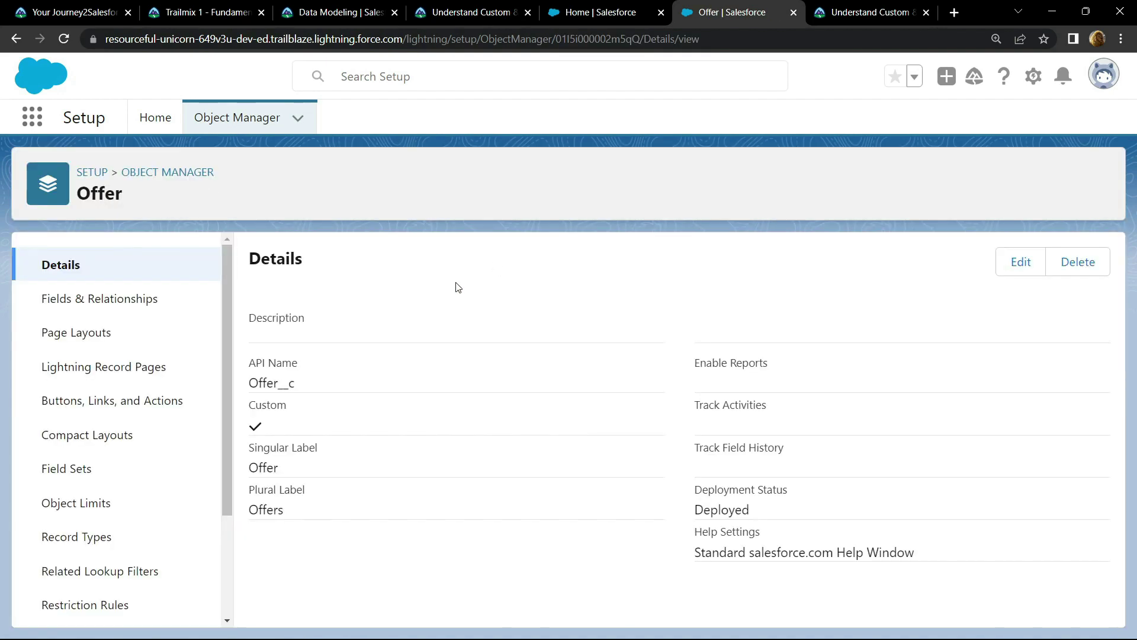
Step: Show the Offer object's Fields & Relationships list
left_click(151, 303)
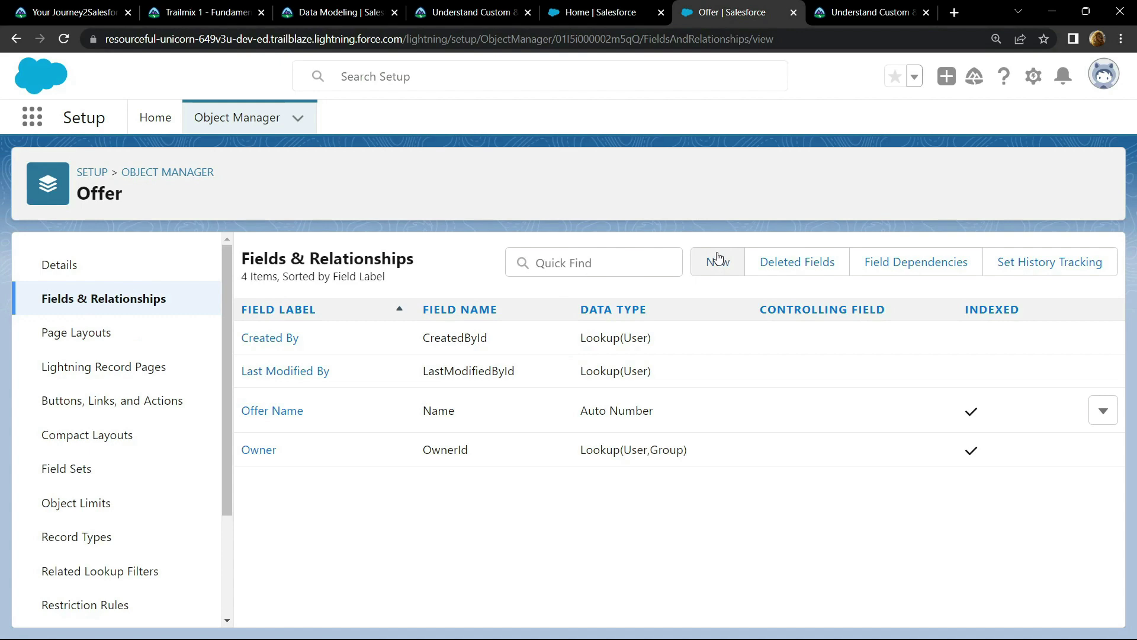
Step: Start a new custom field on Offer with the Currency data type
left_click(718, 261)
scroll(414, 358, "down", 1)
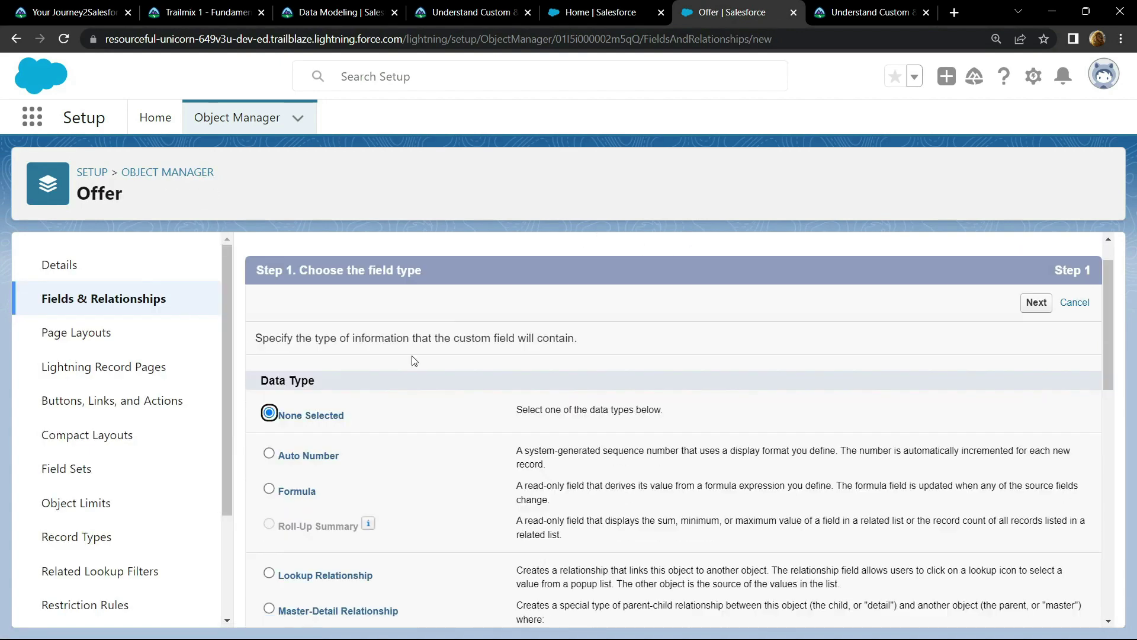
scroll(377, 408, "down", 2)
scroll(377, 409, "down", 1)
scroll(378, 408, "down", 2)
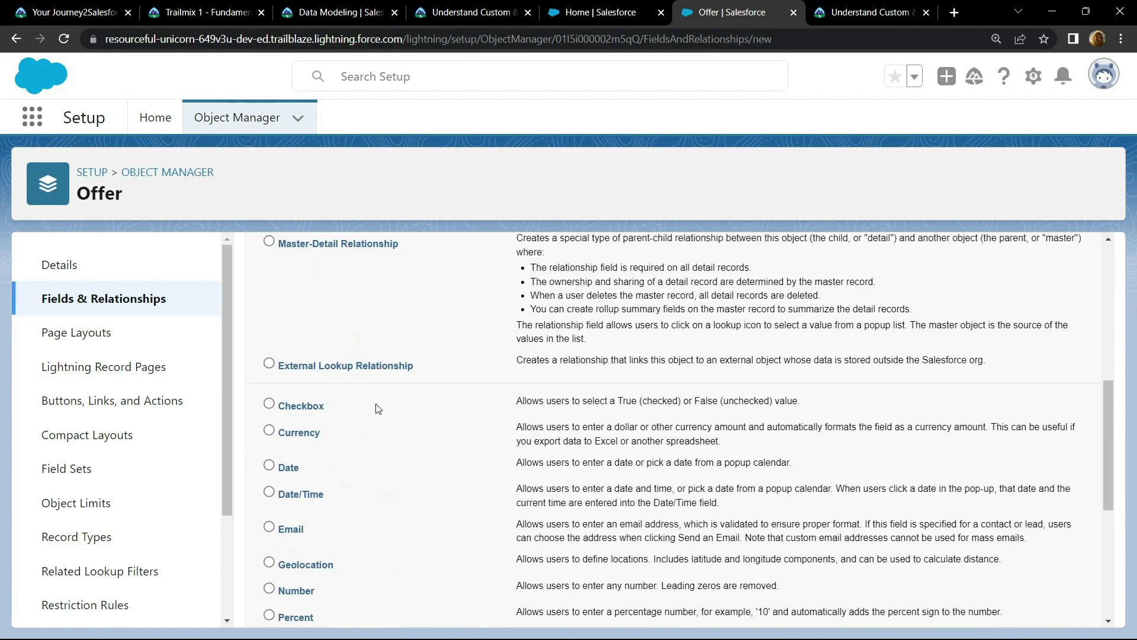
left_click(270, 432)
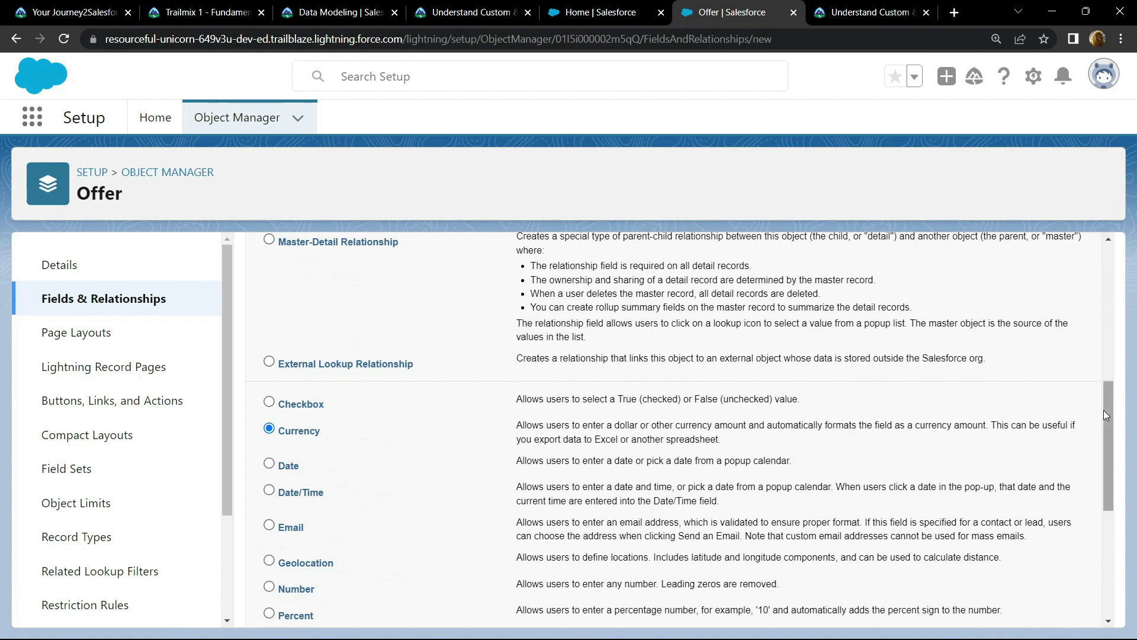
scroll(1109, 419, "down", 4)
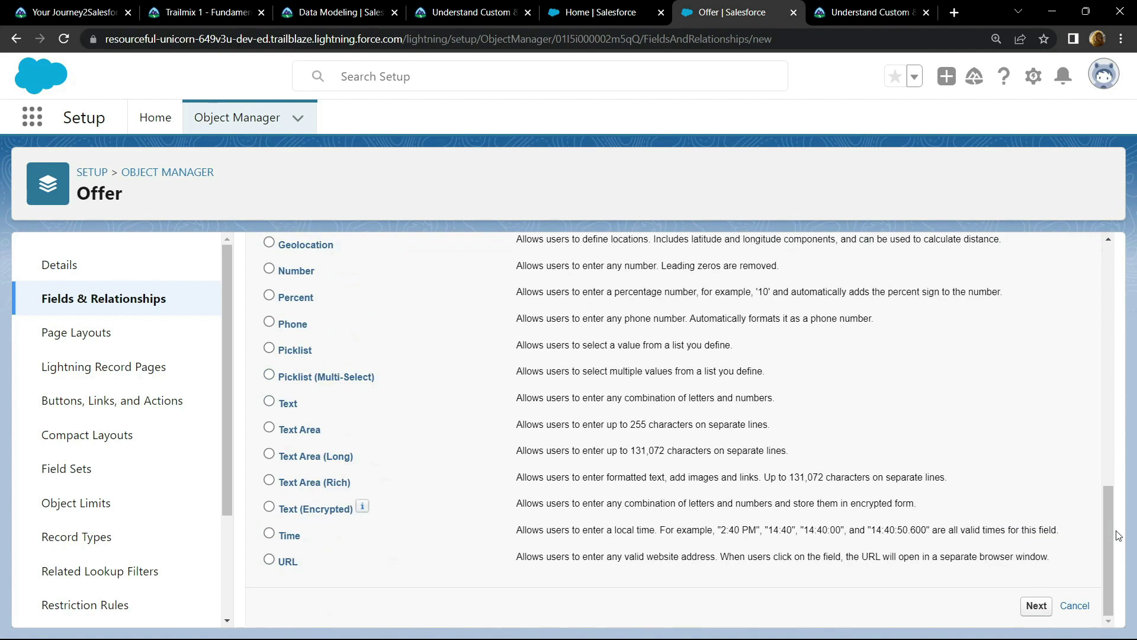
left_click(1038, 606)
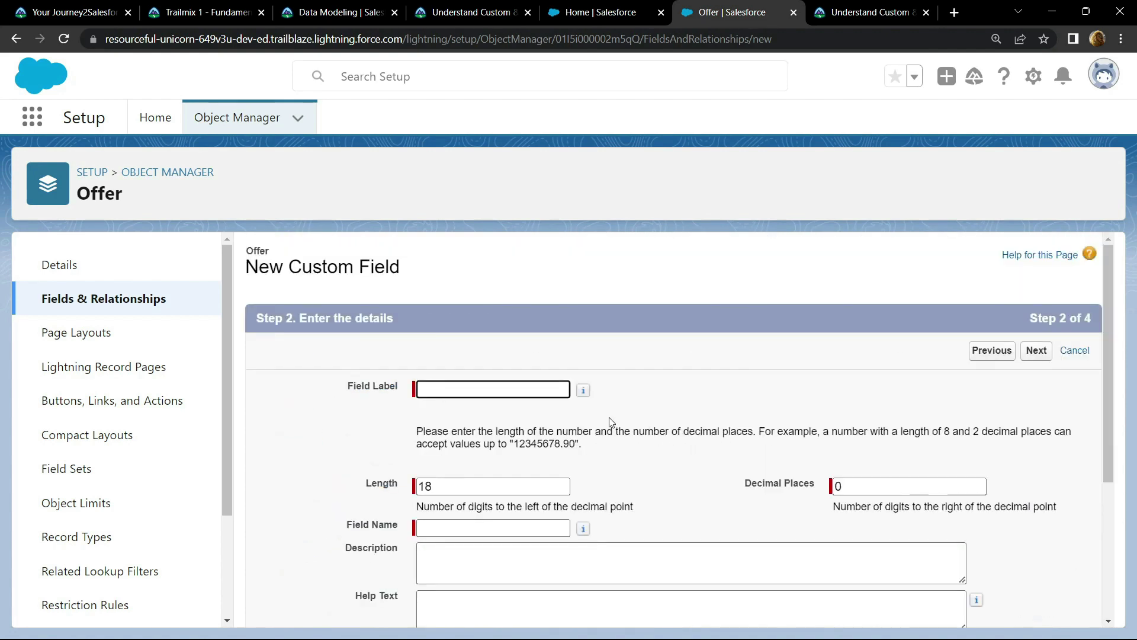
Step: Label the field 'Offer Amount', copied from the challenge, letting the field name auto-fill
left_click(449, 8)
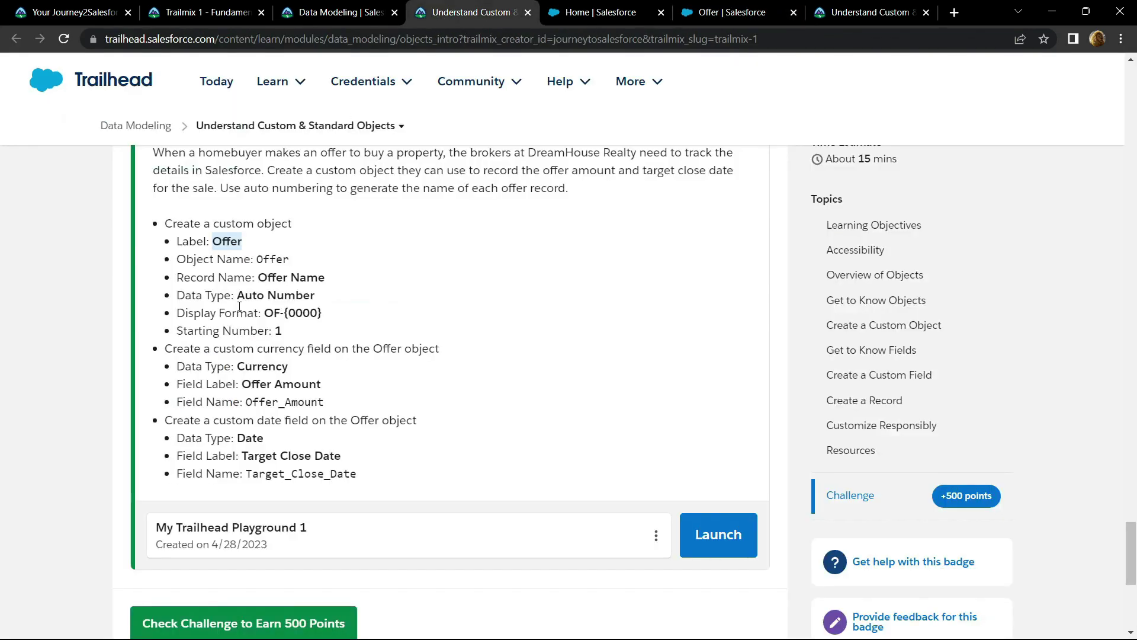
scroll(239, 307, "down", 1)
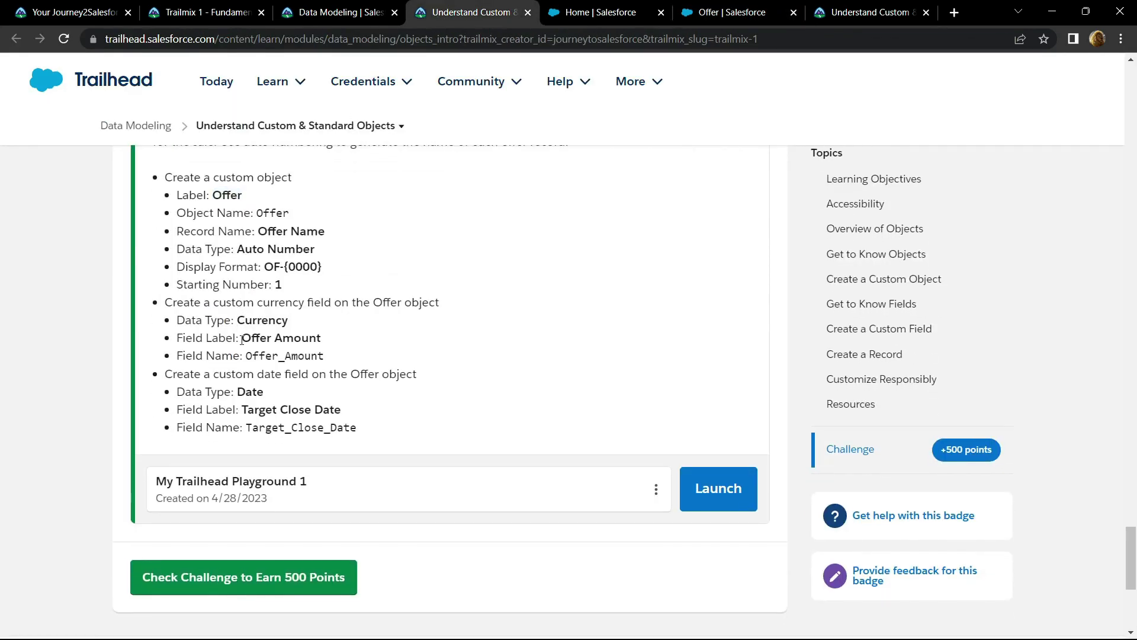
left_click_drag(241, 338, 328, 338)
key("ctrl+c")
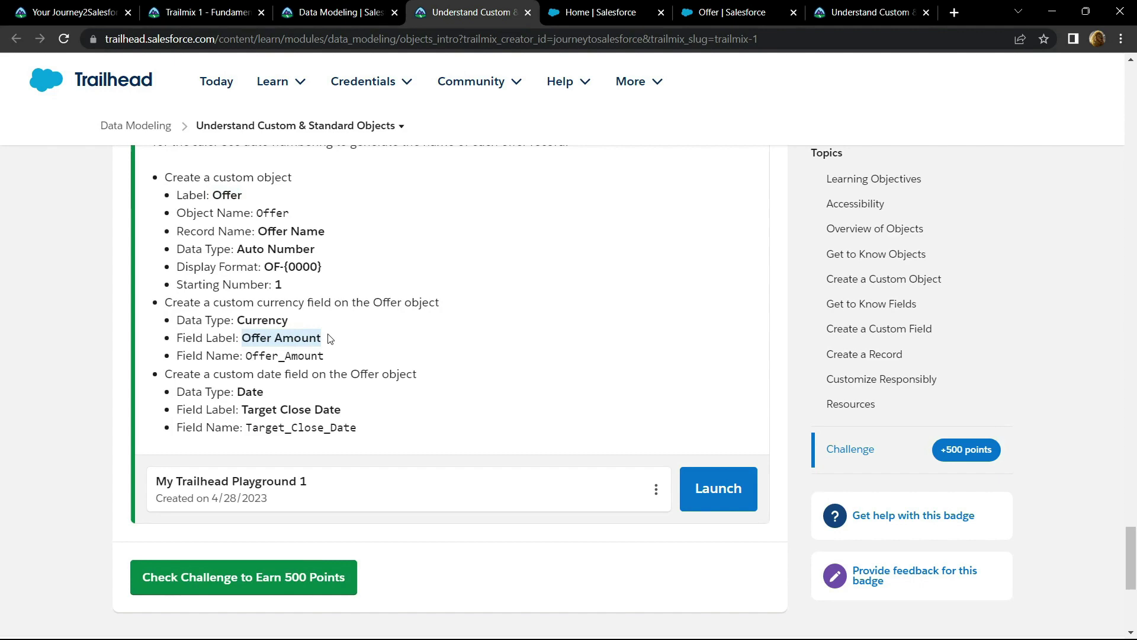
key("ctrl+6")
key("ctrl+v")
left_click(322, 475)
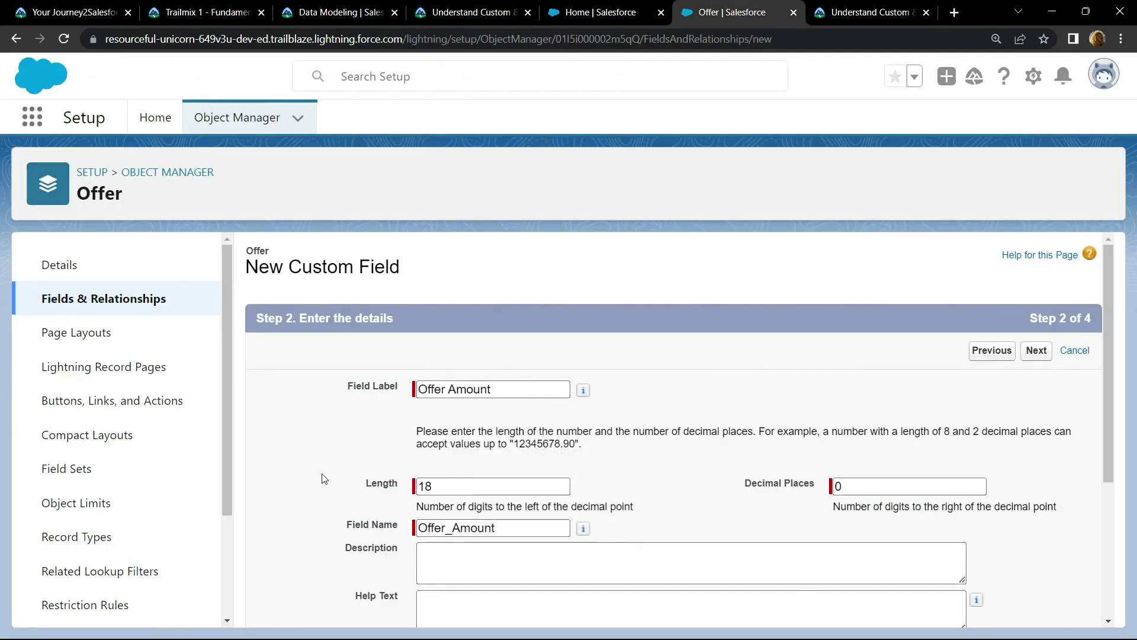
scroll(322, 475, "down", 3)
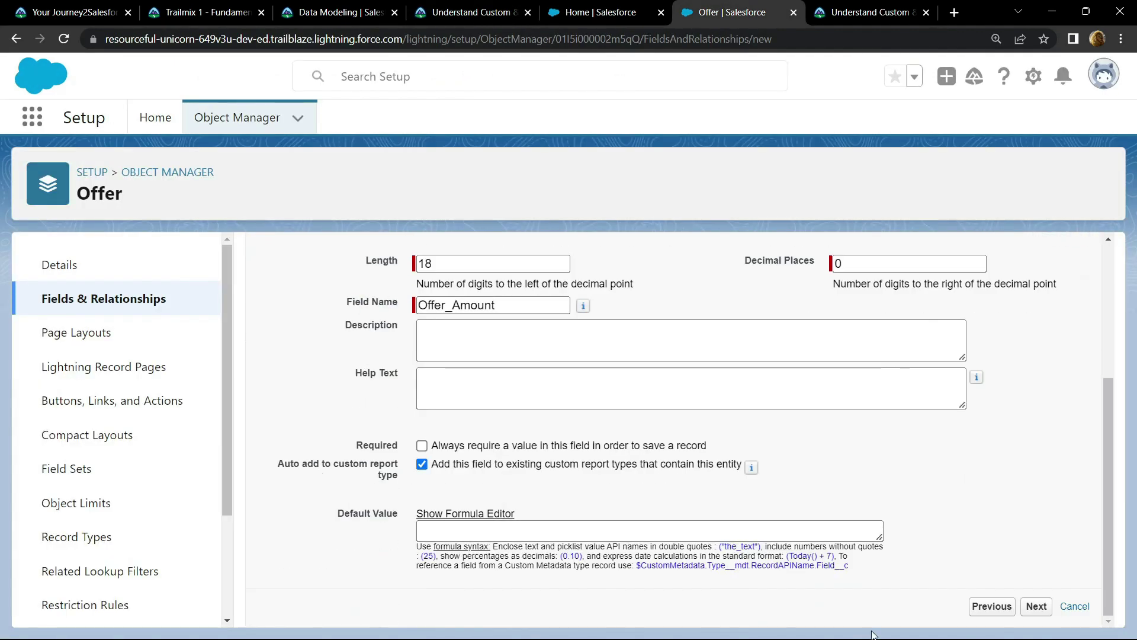
Step: Keep default field-level security and layouts, then Save & New the Offer Amount field
left_click(1034, 608)
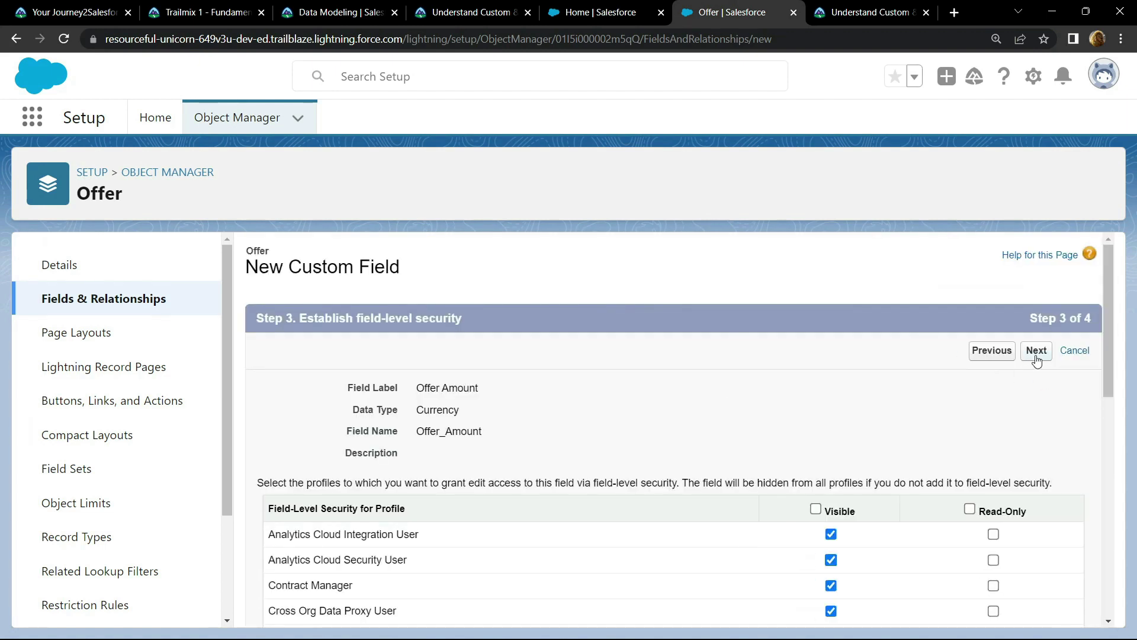
left_click(1036, 352)
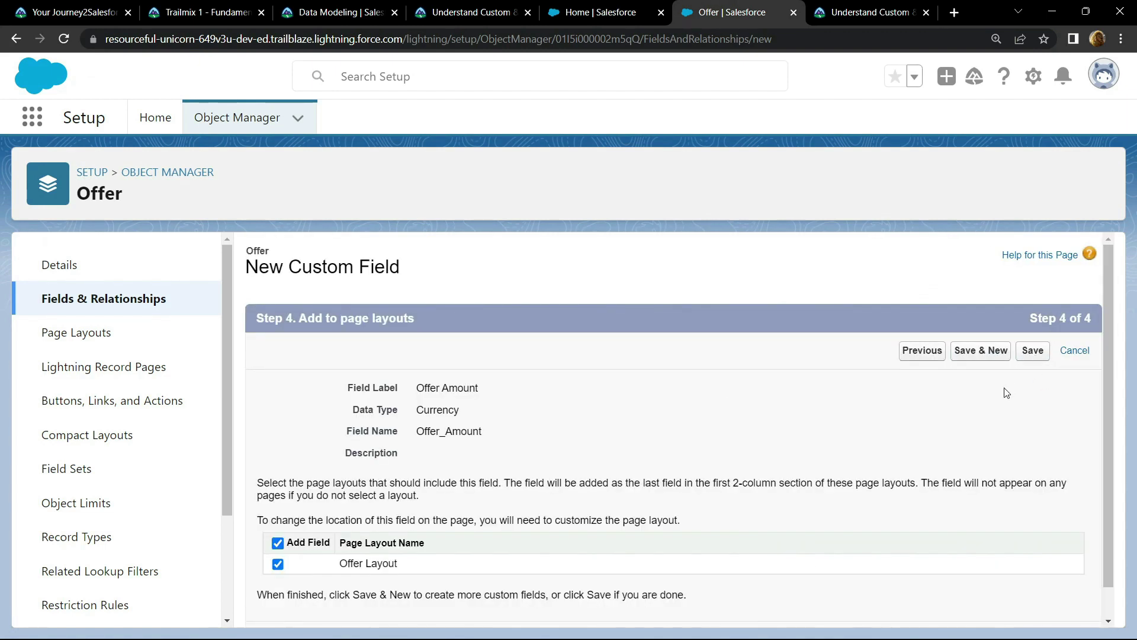
left_click(993, 354)
scroll(432, 481, "down", 1)
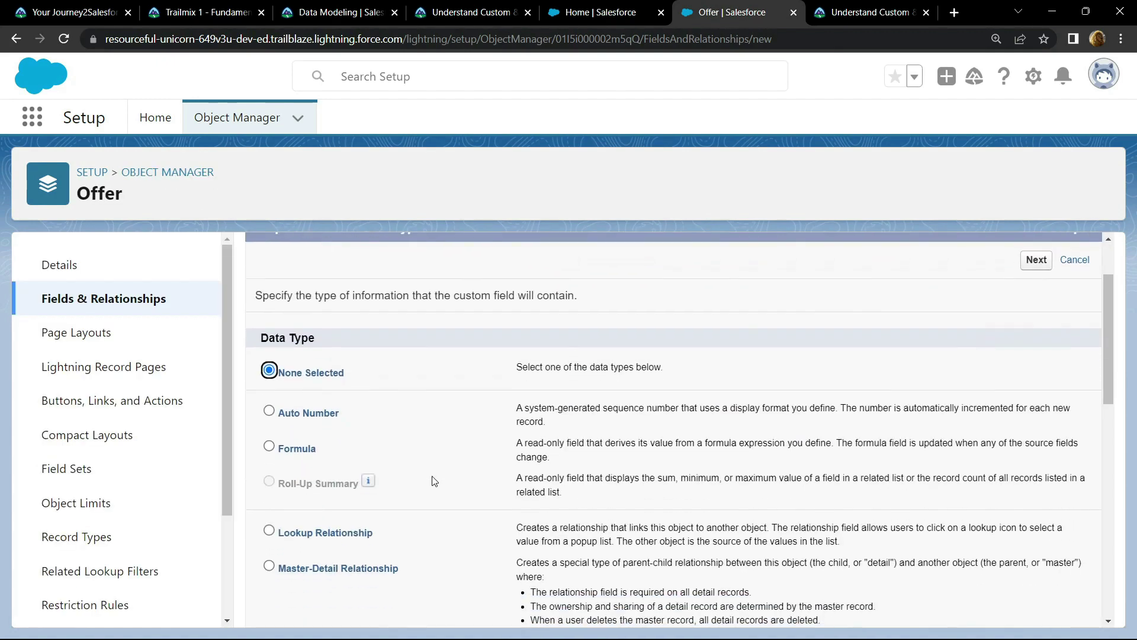
scroll(433, 481, "down", 1)
scroll(433, 481, "down", 1)
scroll(433, 480, "down", 1)
scroll(433, 481, "down", 1)
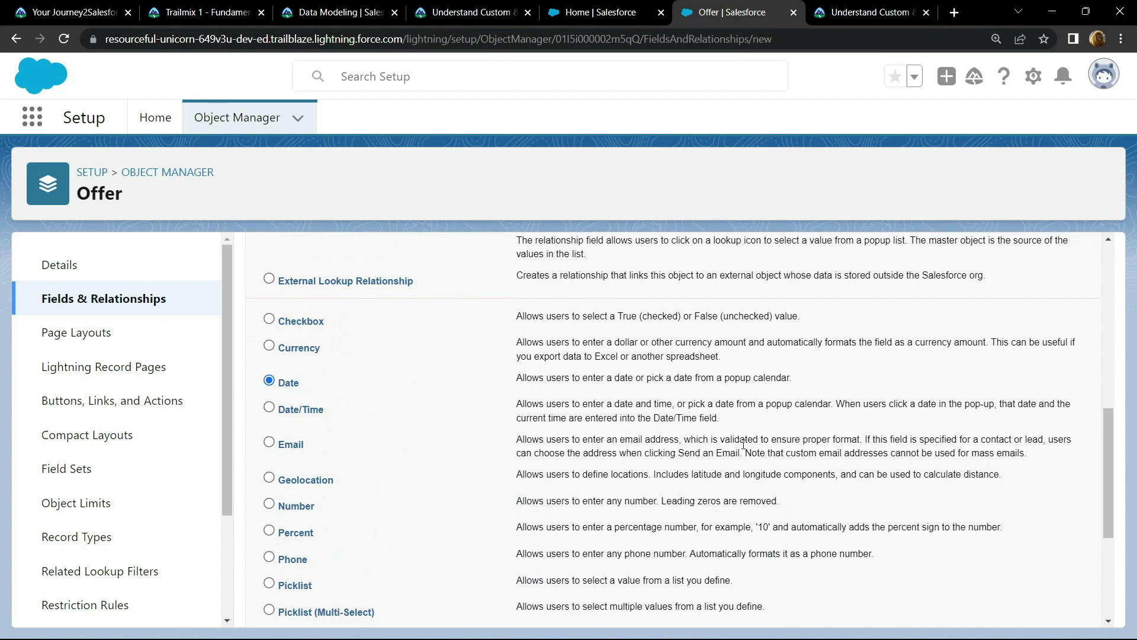
scroll(743, 447, "down", 3)
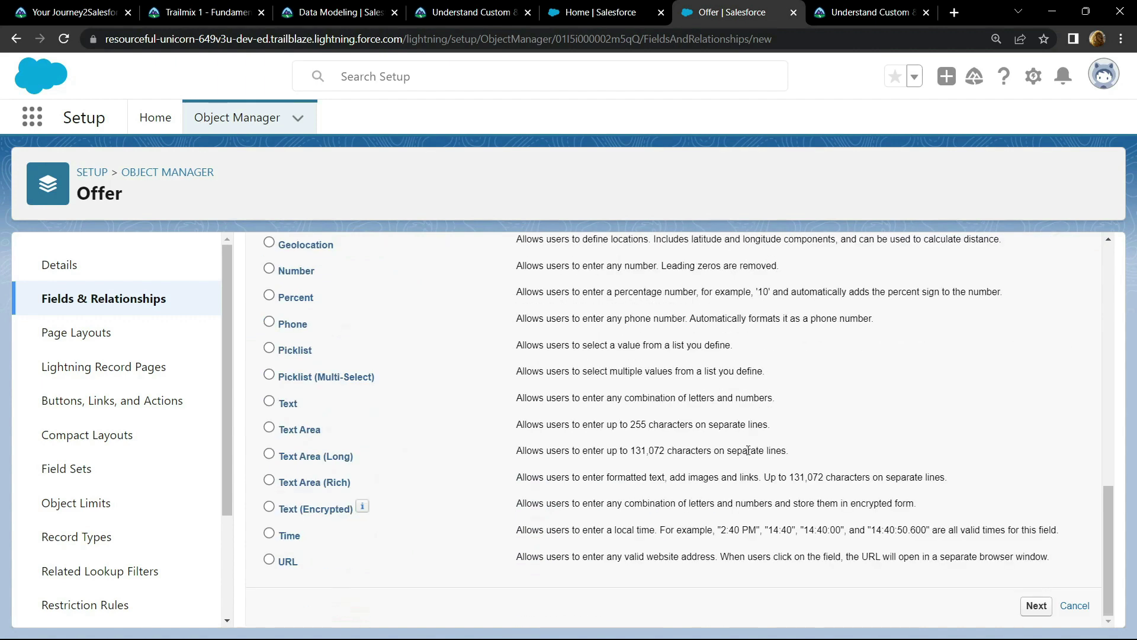
Step: Label the new Date field 'Target Close Date', copied from the challenge, with auto-filled field name
left_click(1037, 606)
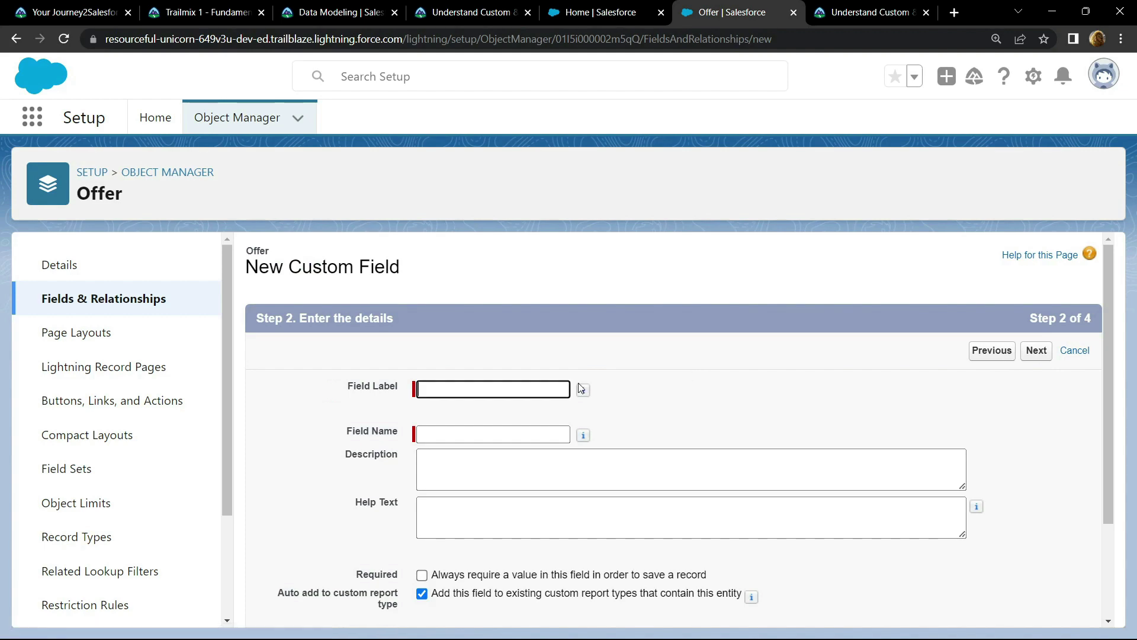
left_click(472, 12)
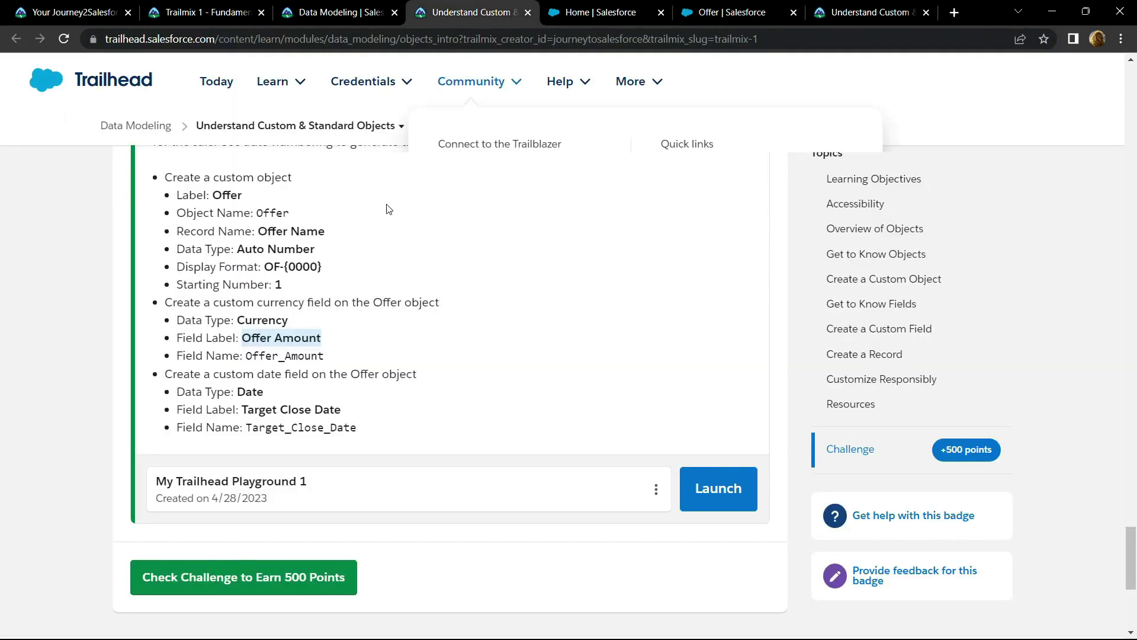
left_click_drag(242, 409, 357, 415)
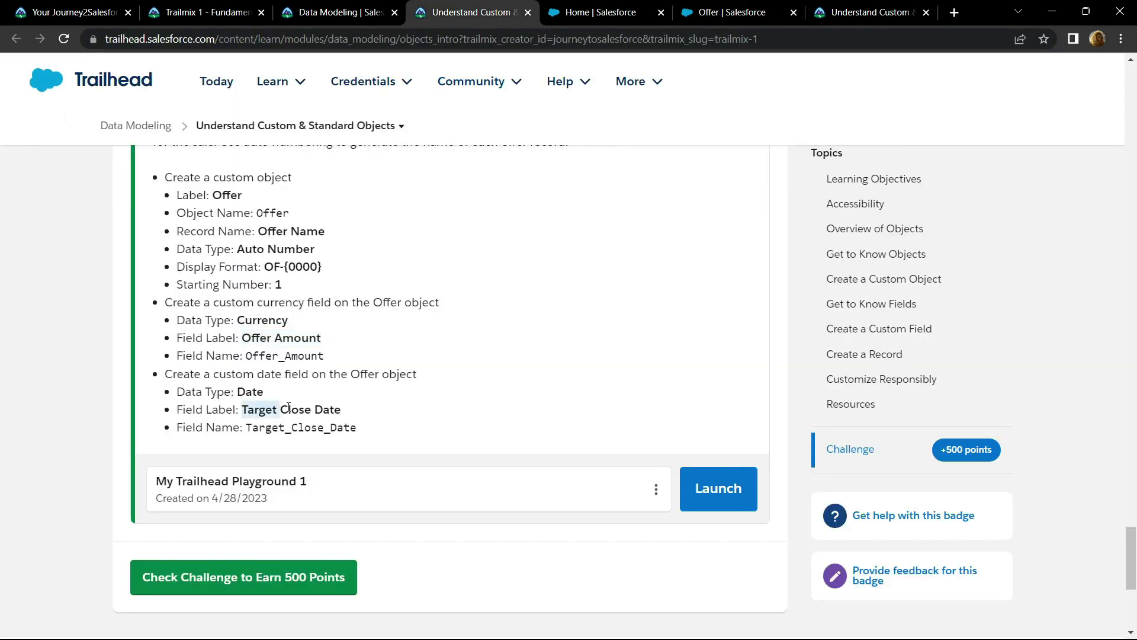
key("ctrl+c")
key("ctrl+6")
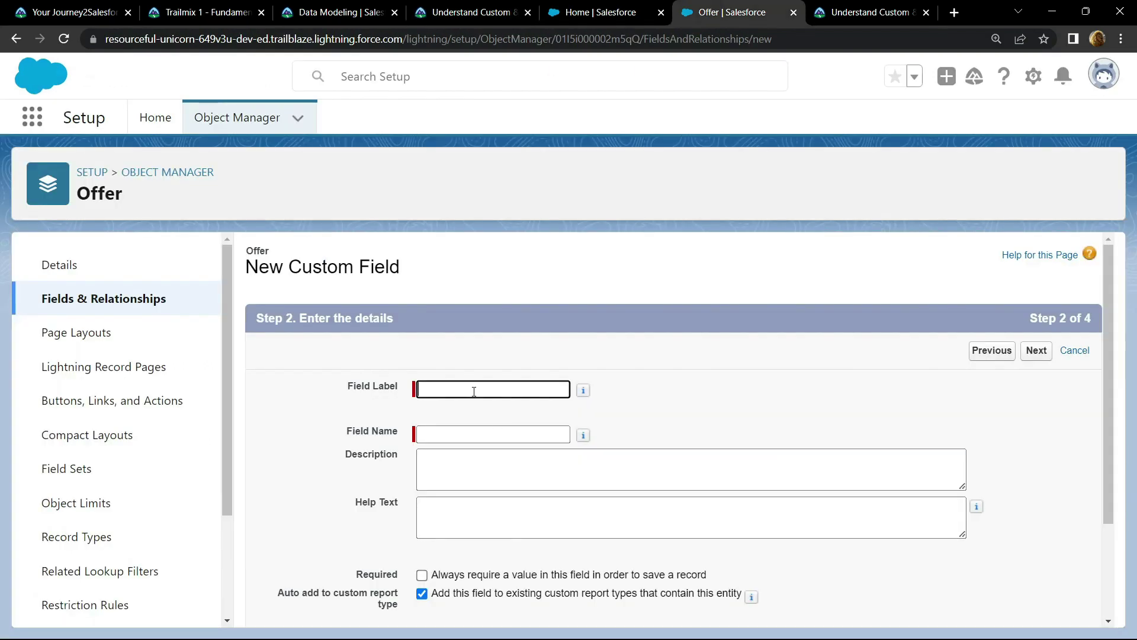
left_click(473, 389)
key("ctrl+v")
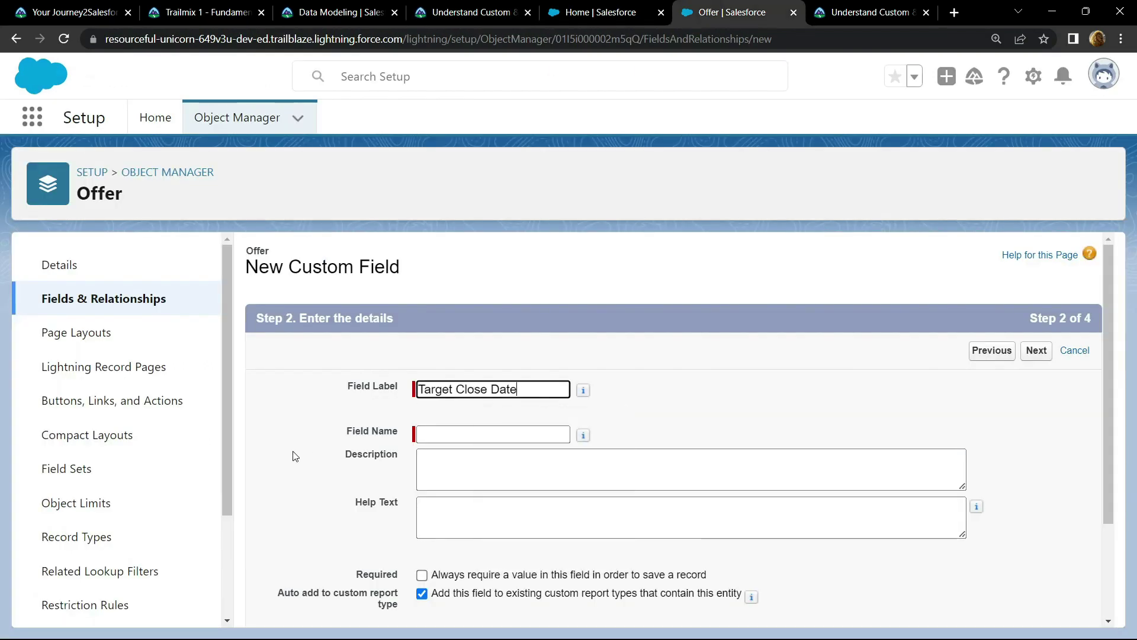
left_click(293, 456)
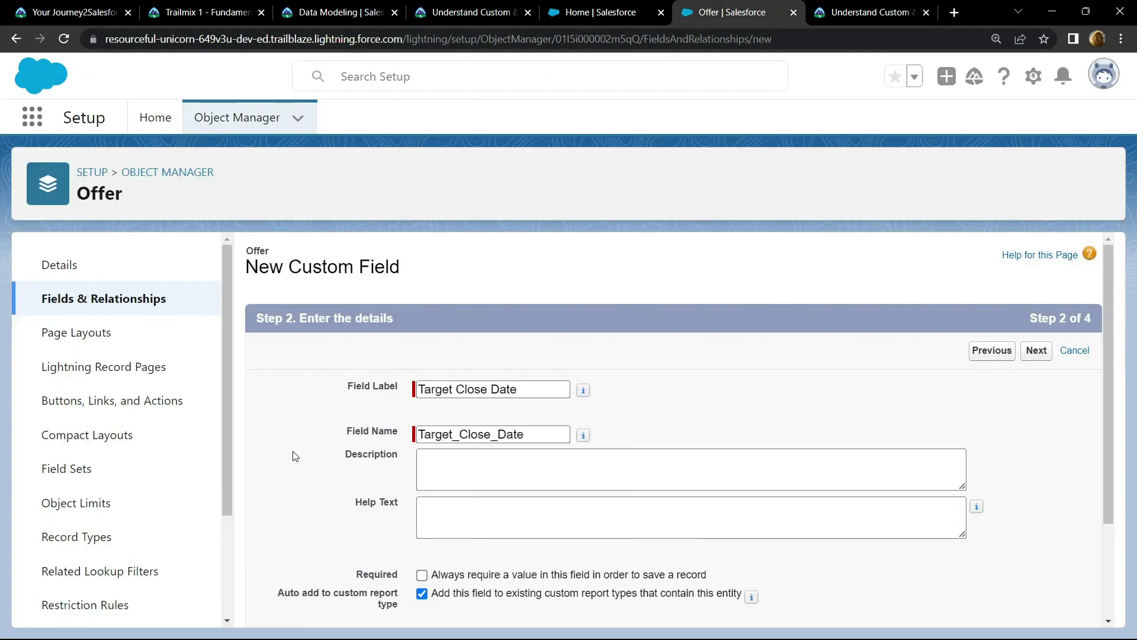
Step: Keep default security and page layouts and save the Target Close Date field
left_click(1036, 359)
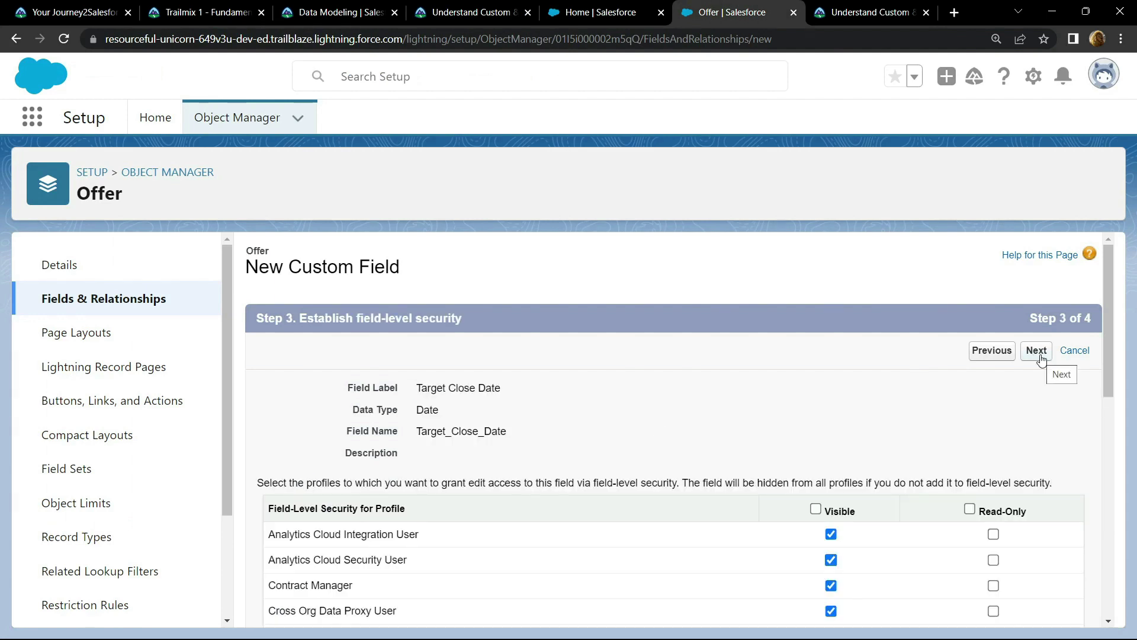
left_click(1037, 353)
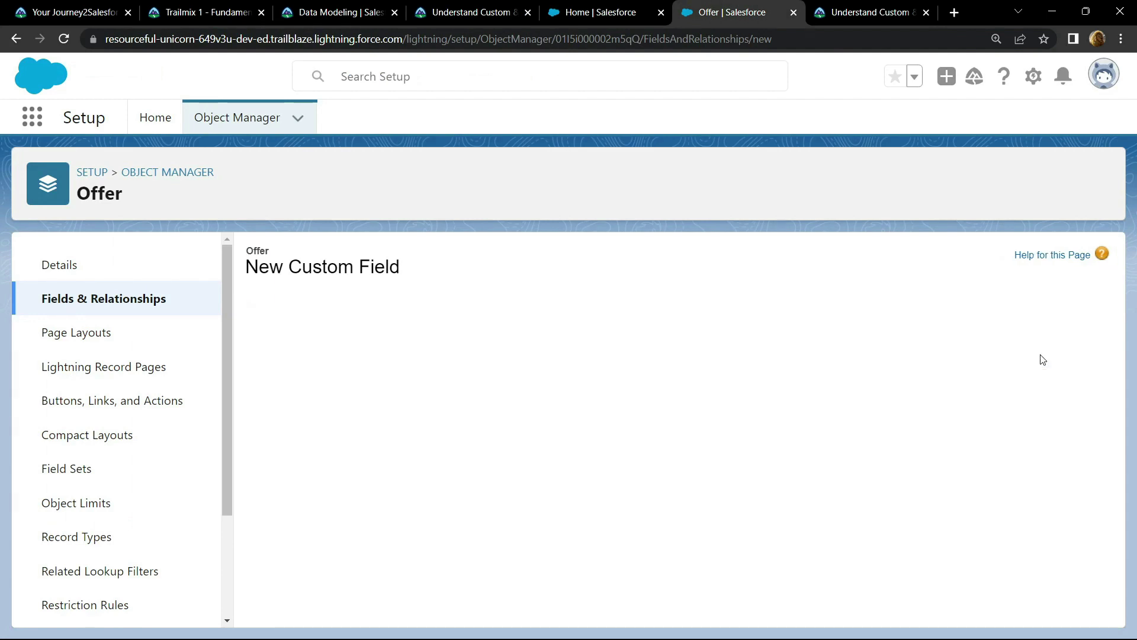
left_click(1033, 351)
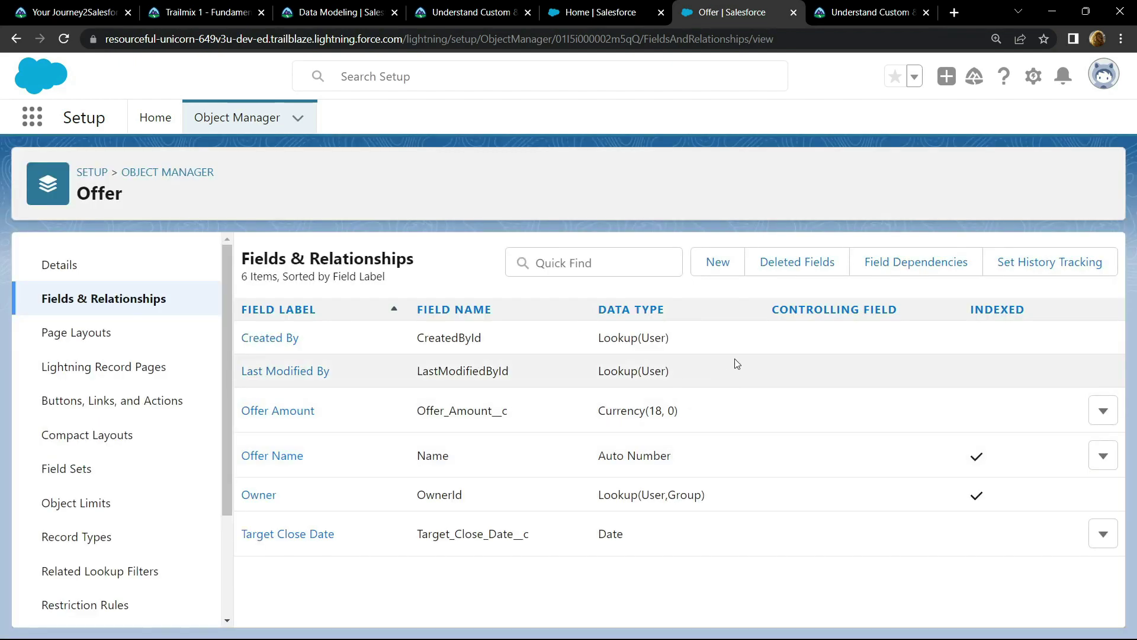
Step: Check the challenge in Trailhead for +500 points, then return to the Data Modeling module page
left_click(471, 13)
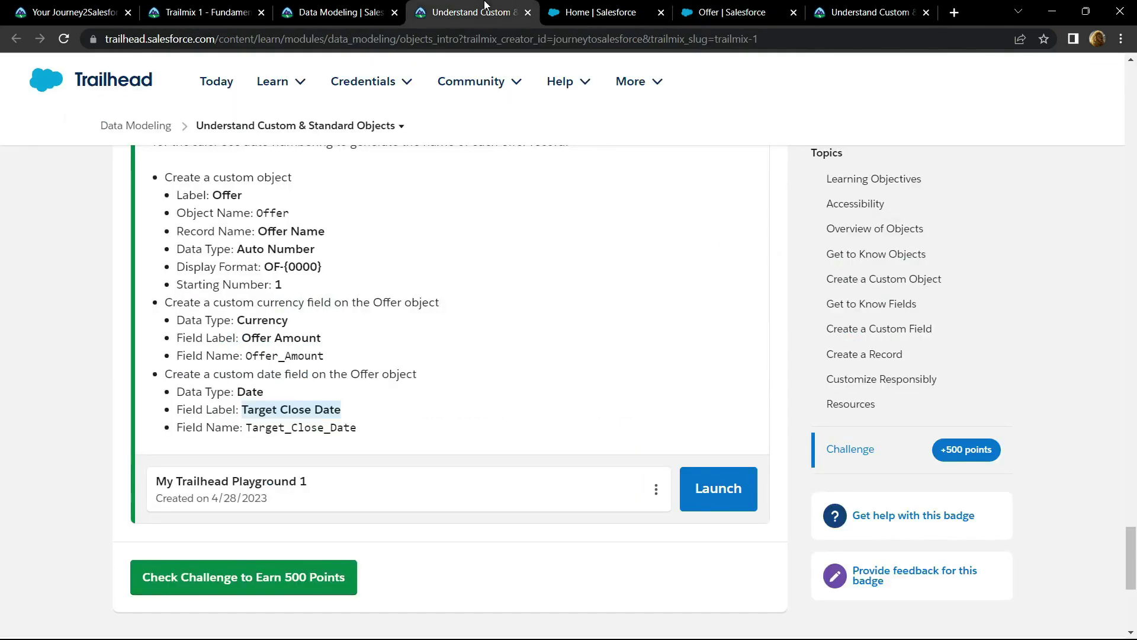
left_click(186, 577)
scroll(29, 497, "down", 1)
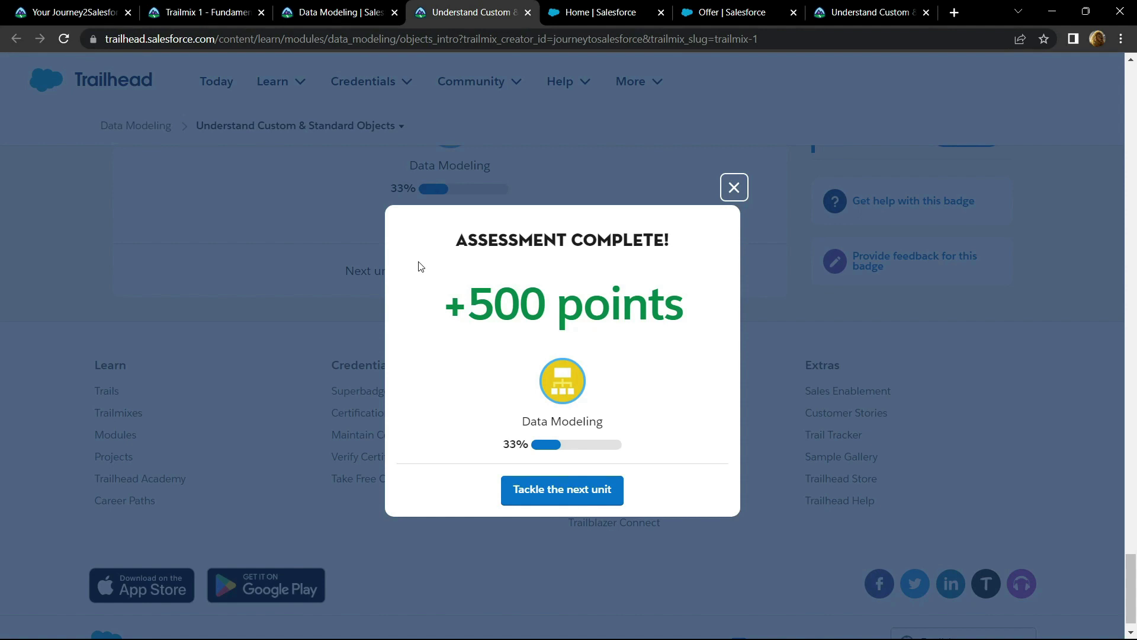
left_click(343, 12)
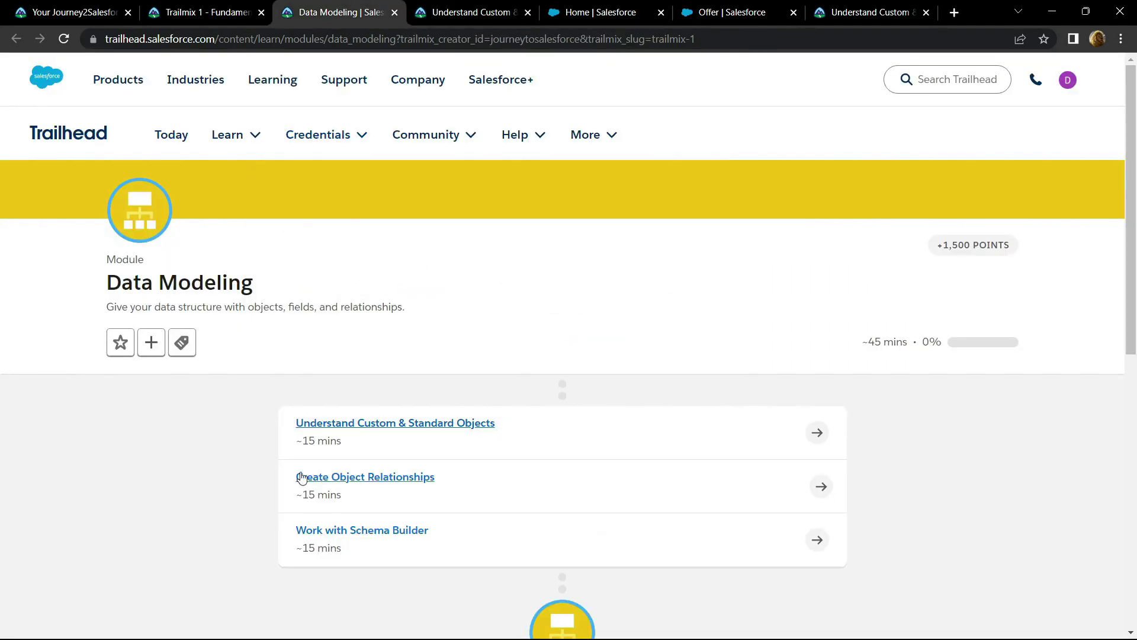